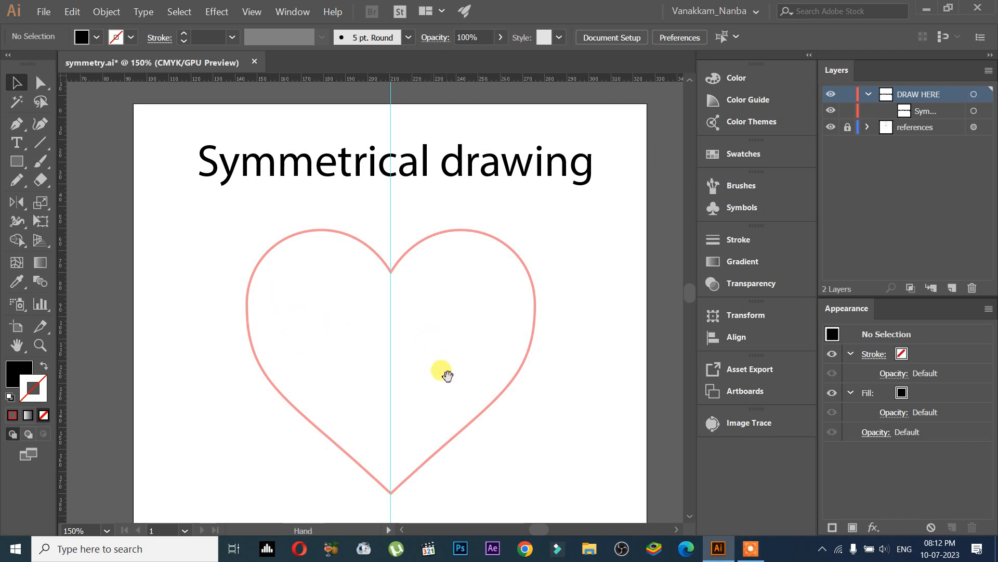
# Step: Trace the left half of the heart outline with the Pen tool, from the top notch around to the bottom point and back up the centre guide
pyautogui.scroll(-8, 448, 375)
pyautogui.scroll(2, 446, 243)
pyautogui.scroll(8, 460, 315)
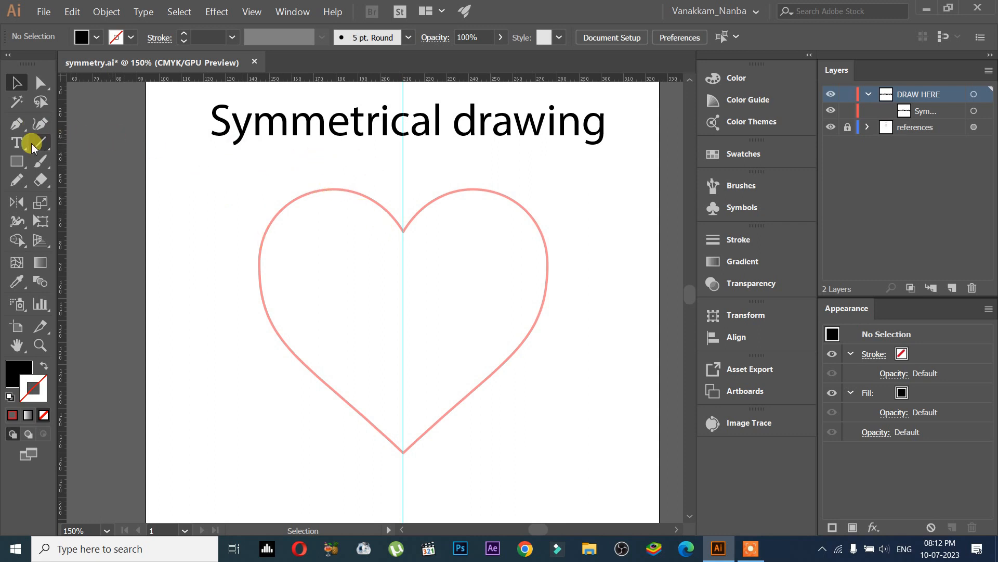
pyautogui.click(18, 126)
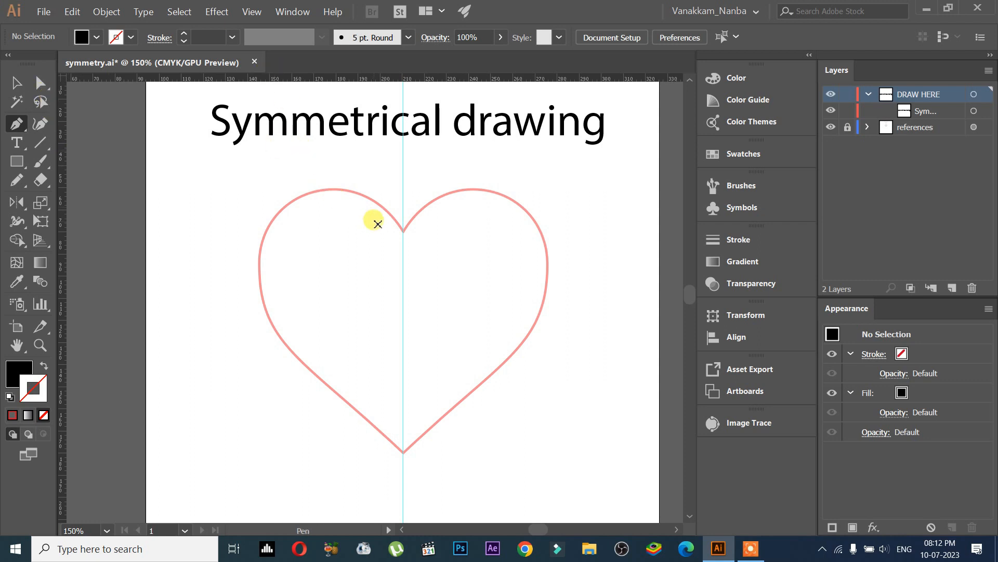
pyautogui.click(403, 231)
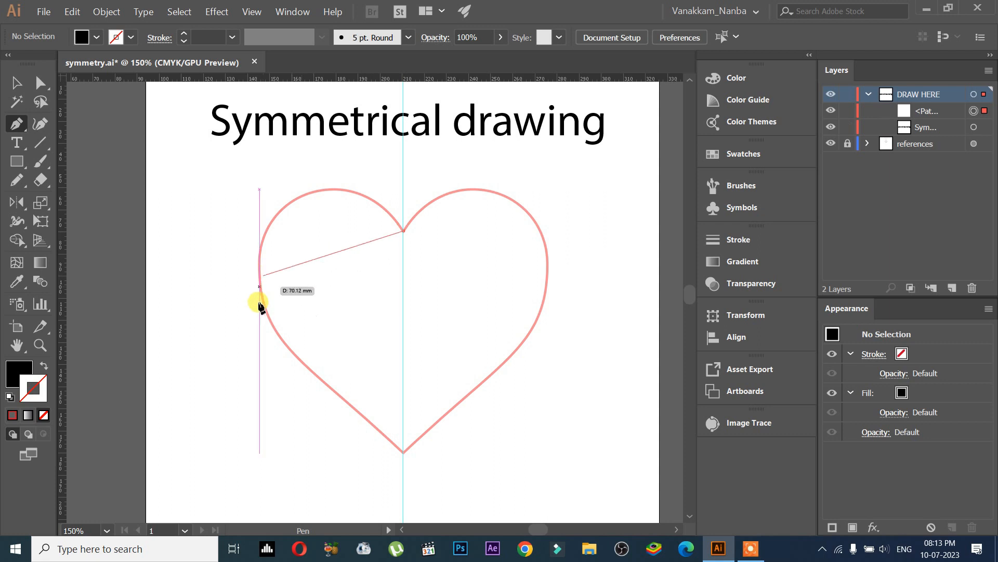
pyautogui.scroll(-2, 315, 151)
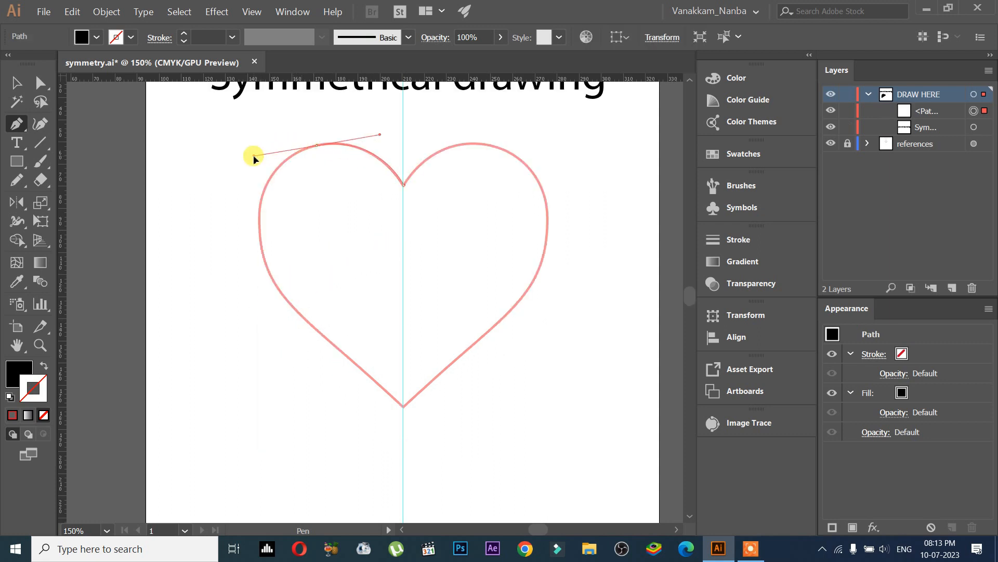
pyautogui.moveTo(255, 156); pyautogui.dragTo(256, 155)
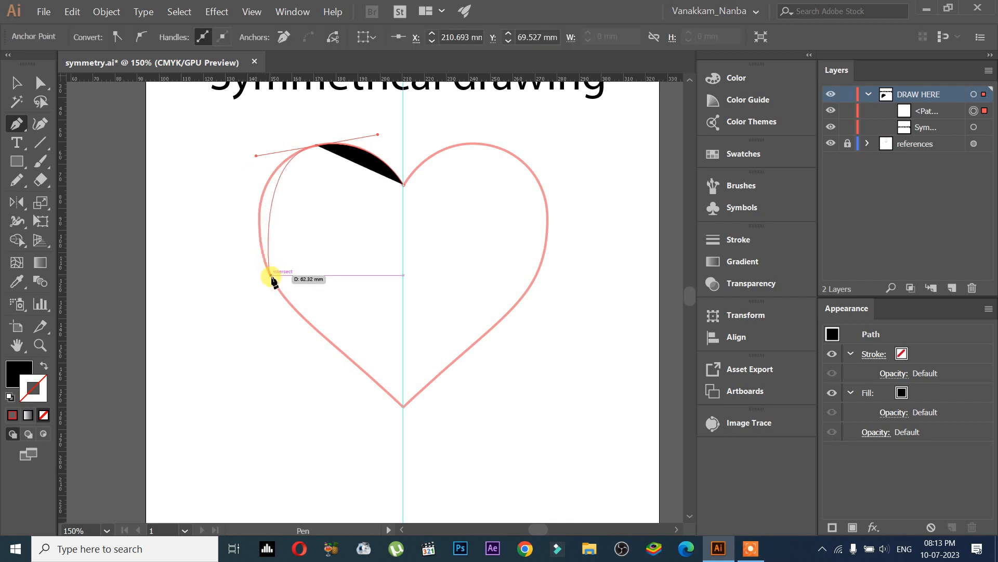
pyautogui.moveTo(272, 279); pyautogui.dragTo(298, 321)
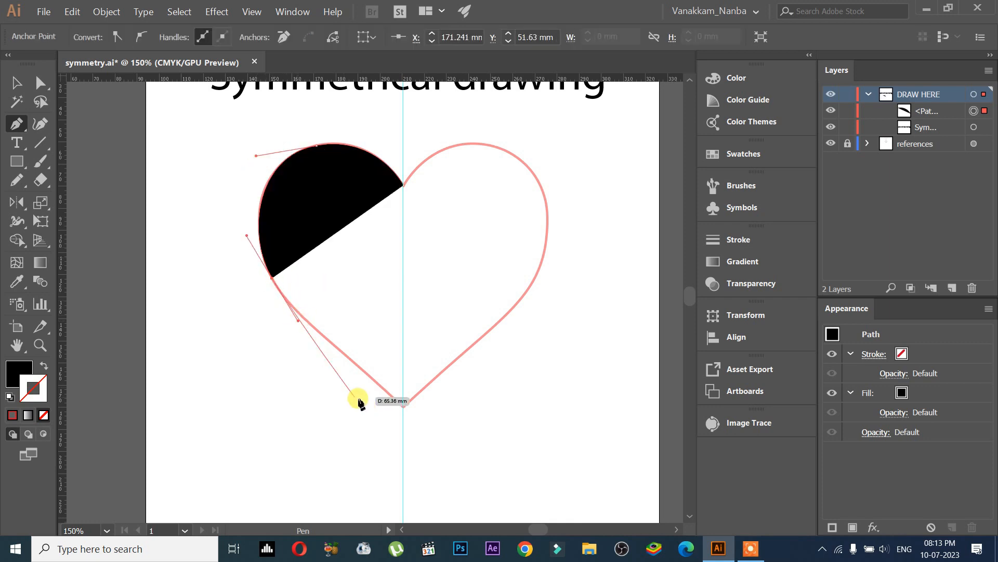
pyautogui.click(403, 407)
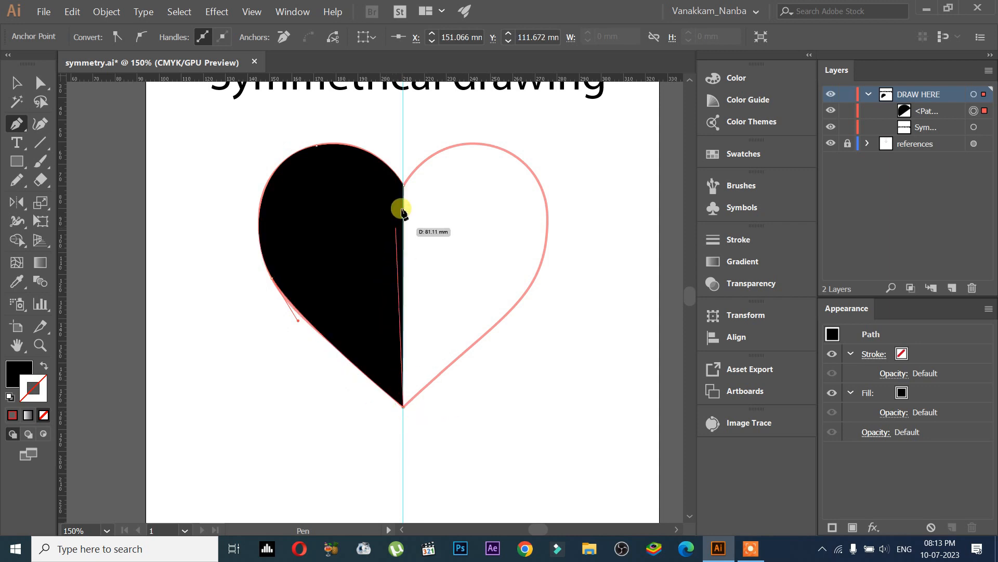
pyautogui.click(404, 186)
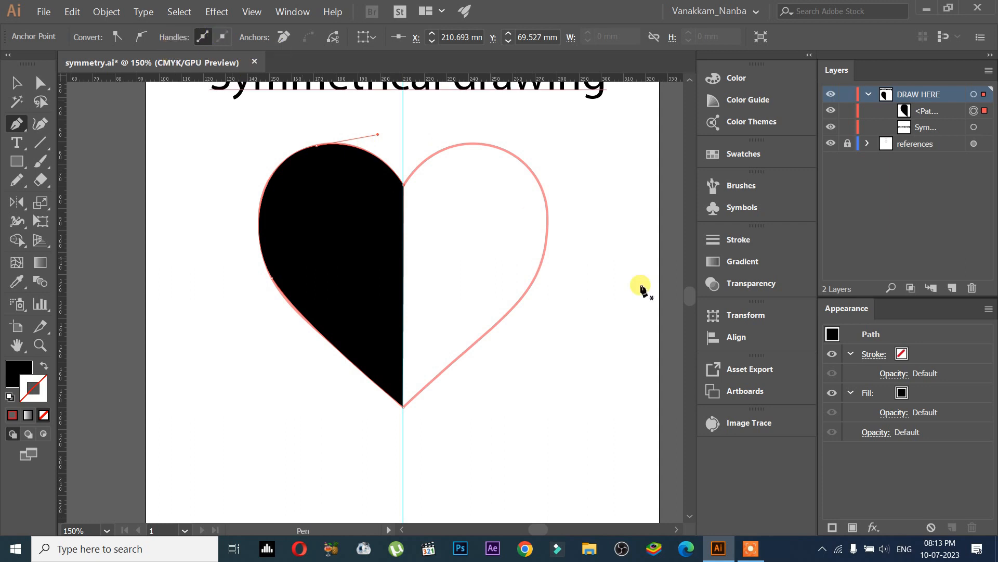
# Step: Give the half-heart a black 9 pt stroke and no fill
pyautogui.click(902, 357)
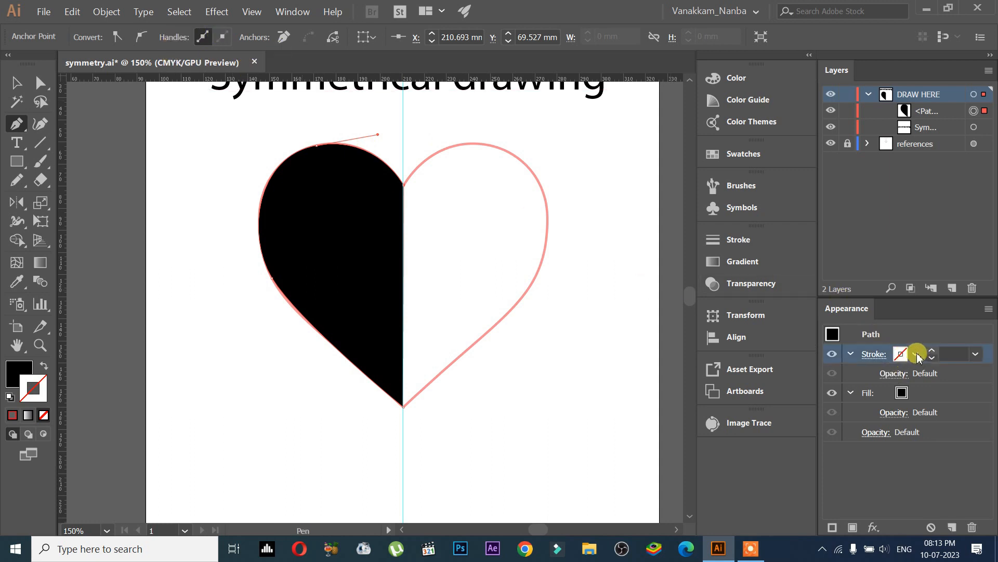
pyautogui.click(898, 358)
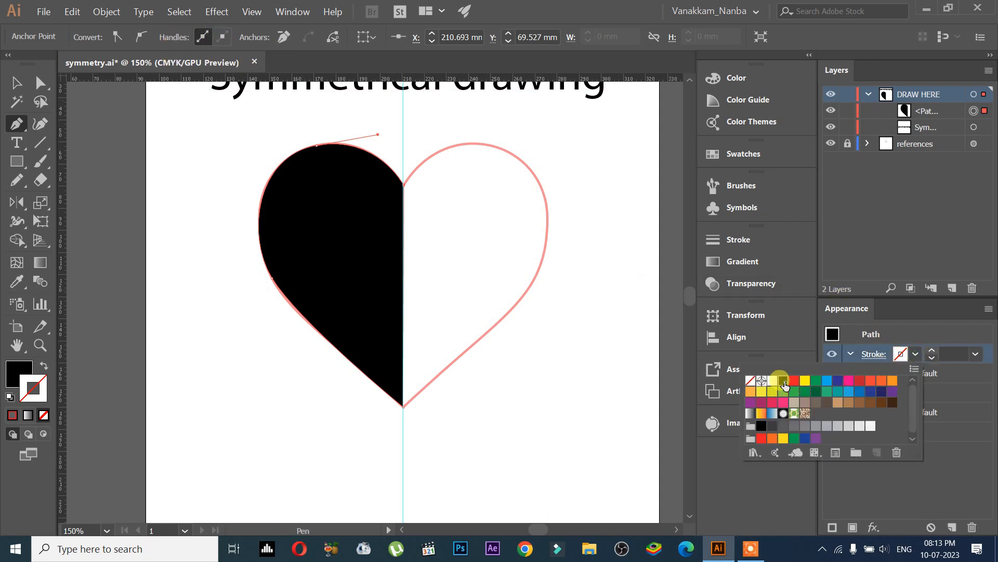
pyautogui.click(784, 380)
pyautogui.click(915, 356)
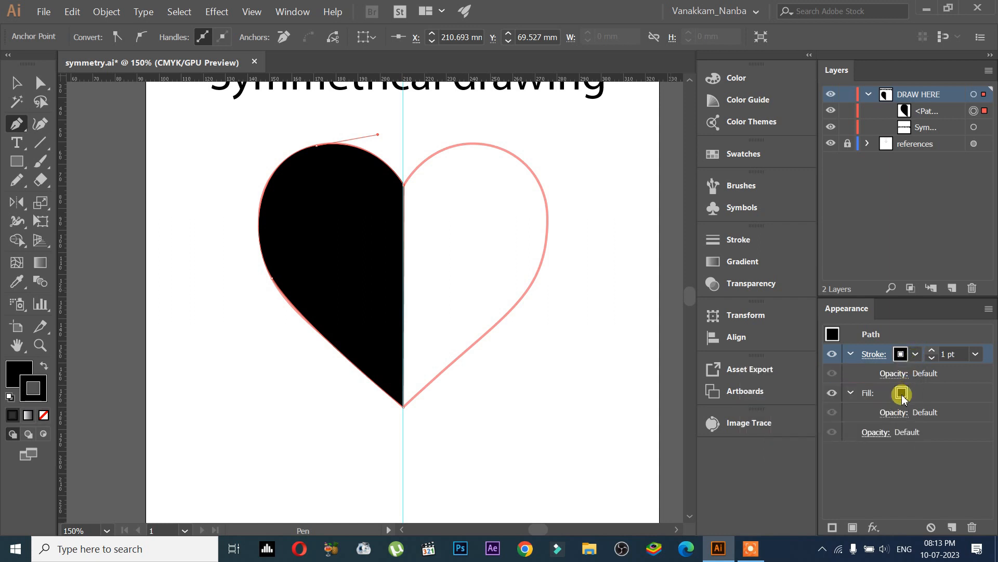
pyautogui.click(902, 394)
pyautogui.click(901, 393)
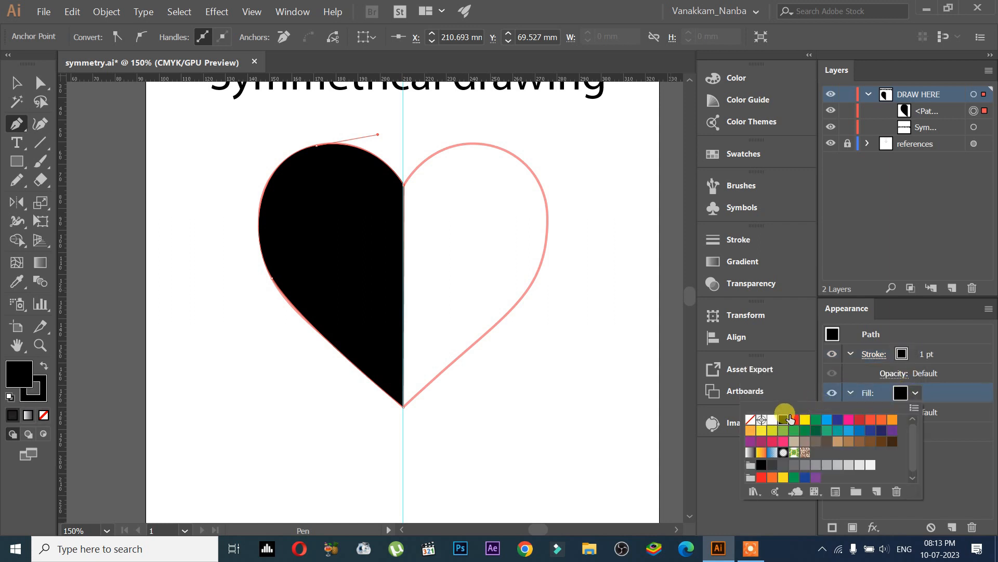
pyautogui.click(750, 419)
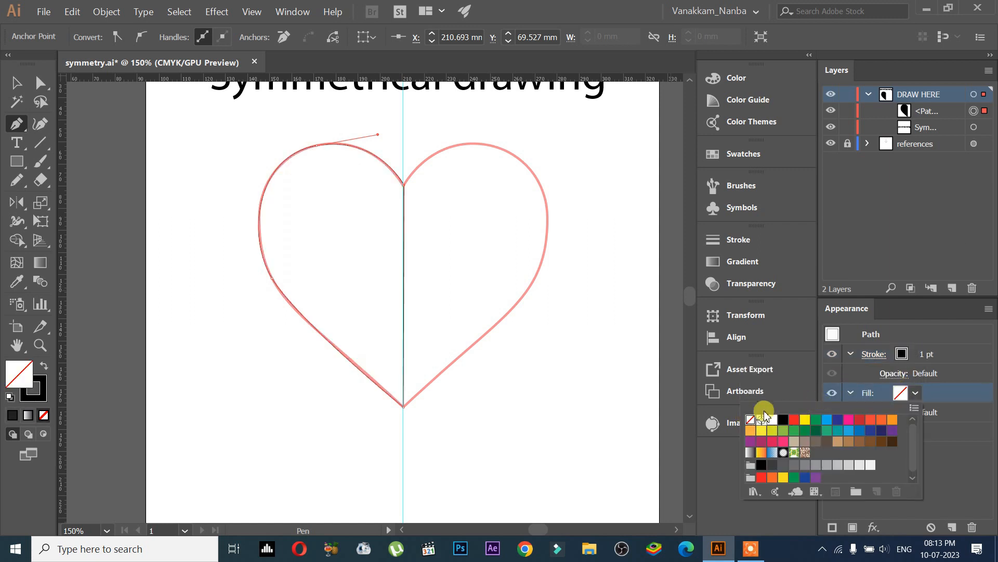
pyautogui.click(918, 354)
pyautogui.click(925, 355)
pyautogui.click(930, 352)
pyautogui.click(931, 352)
pyautogui.click(931, 353)
pyautogui.click(931, 353)
pyautogui.click(931, 352)
pyautogui.click(930, 352)
pyautogui.click(931, 352)
pyautogui.click(931, 352)
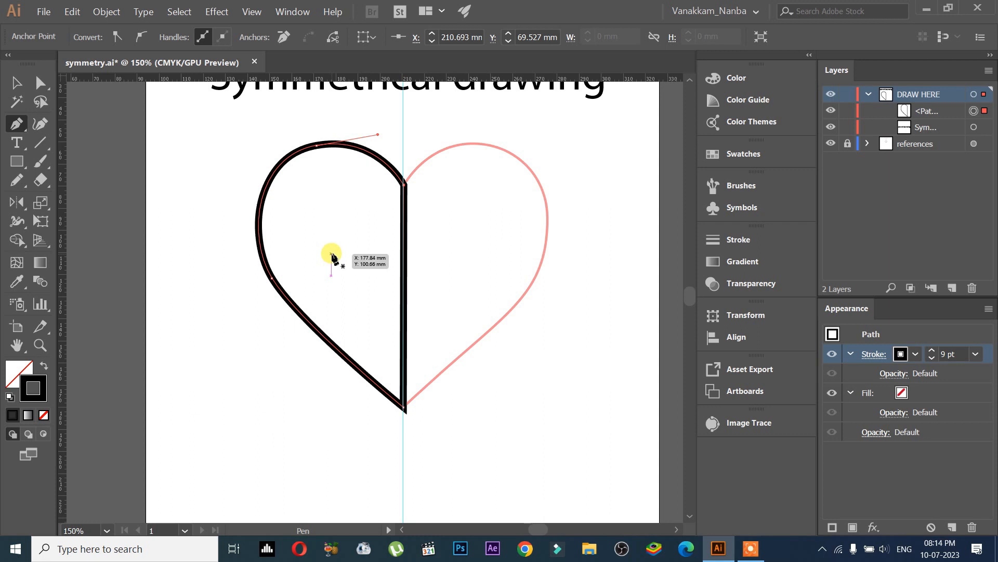
# Step: Swap the fill and stroke so the half-heart has a black fill and no stroke
pyautogui.hotkey('shift', 'x')
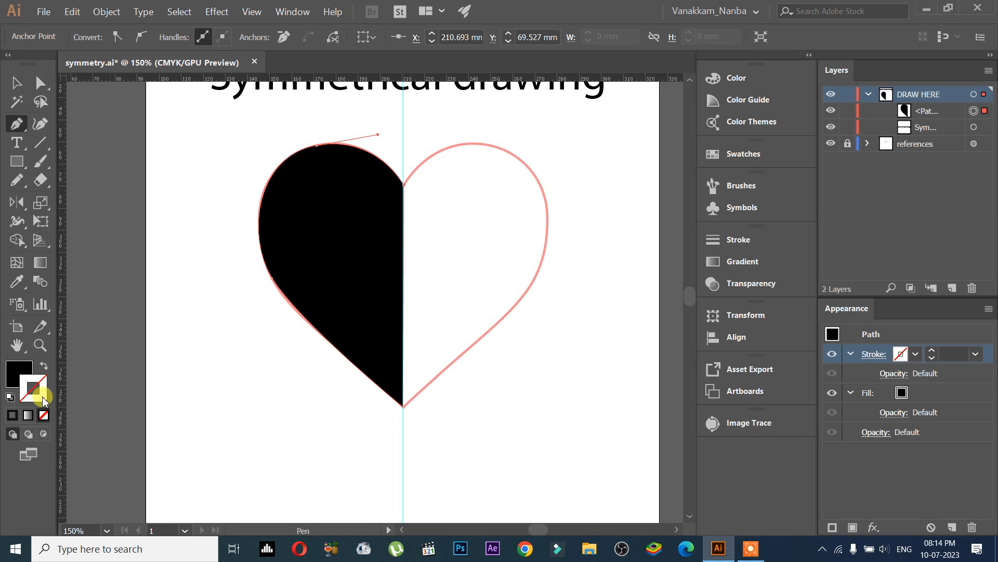
pyautogui.click(42, 366)
pyautogui.click(41, 366)
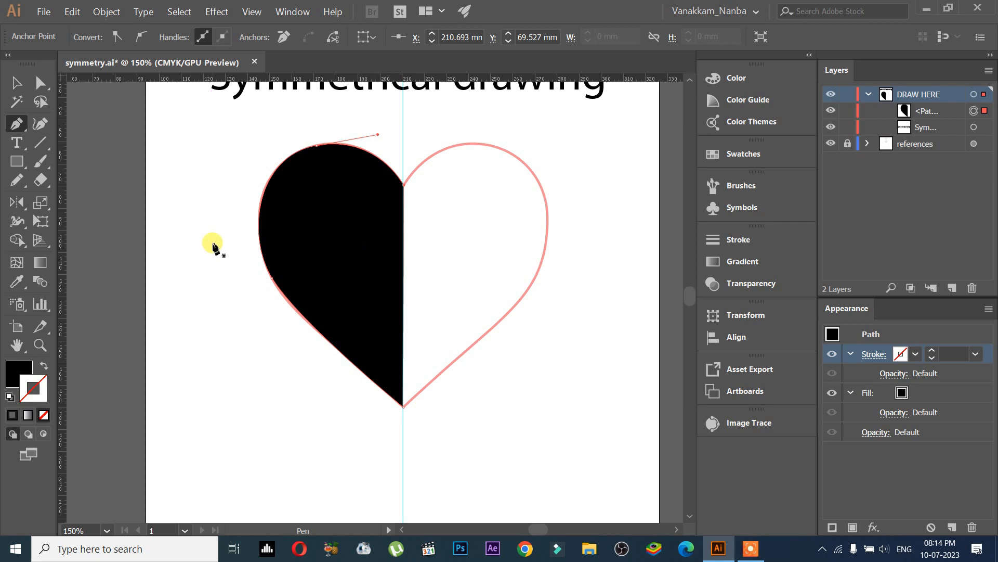
pyautogui.moveTo(366, 212); pyautogui.dragTo(359, 267)
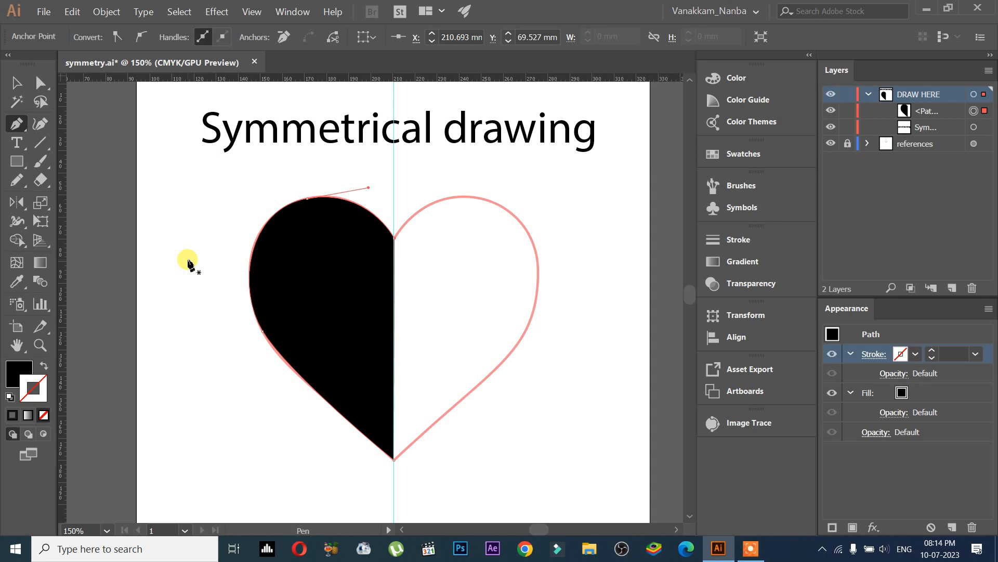
pyautogui.click(16, 82)
pyautogui.moveTo(322, 255); pyautogui.dragTo(457, 281)
pyautogui.hotkey('ctrl', 'z')
pyautogui.press('a')
pyautogui.press('v')
pyautogui.moveTo(344, 325); pyautogui.dragTo(497, 325)
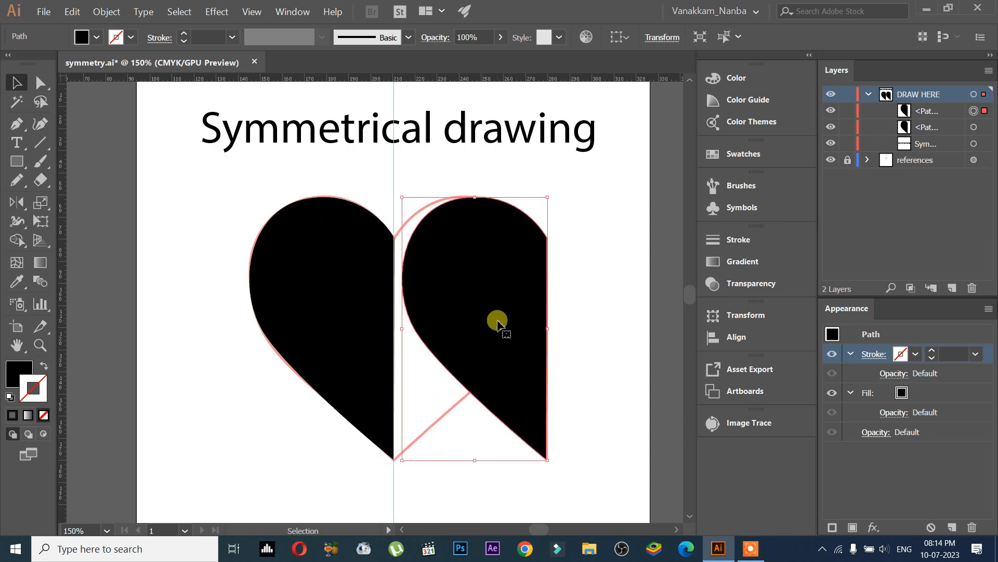
pyautogui.hotkey('ctrl', 'z')
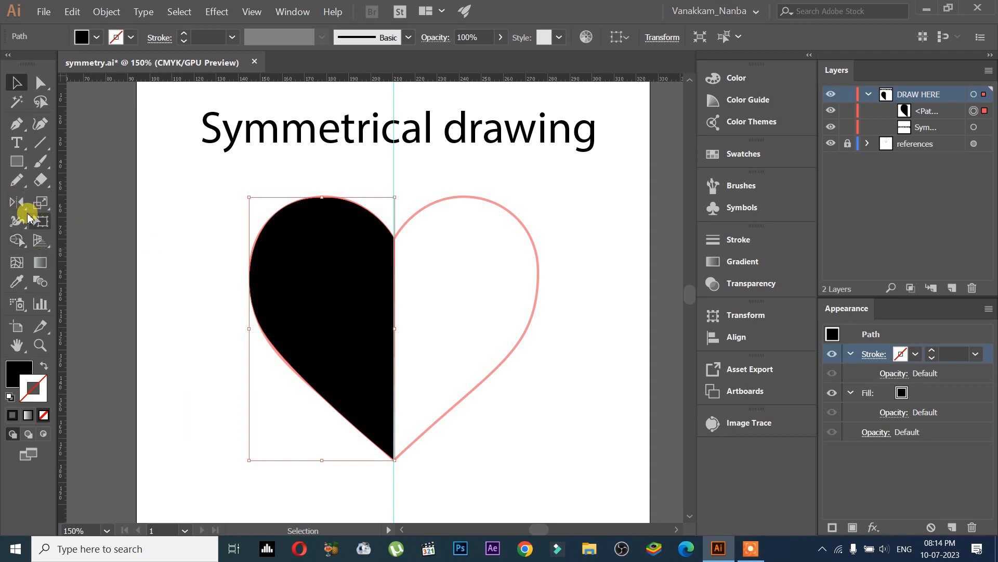
# Step: Reflect a copy of the half-heart across the centre guide with the Reflect tool to complete the heart
pyautogui.moveTo(18, 205); pyautogui.dragTo(96, 227)
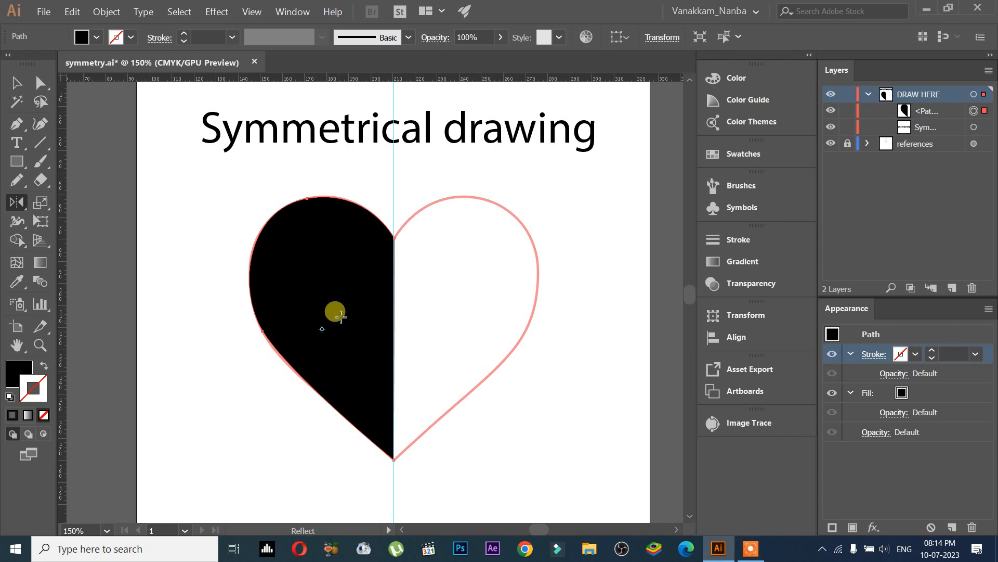
pyautogui.moveTo(341, 285)
pyautogui.mouseDown()
pyautogui.moveTo(296, 261)
pyautogui.moveTo(340, 282)
pyautogui.mouseUp()
pyautogui.hotkey('ctrl', 'z')
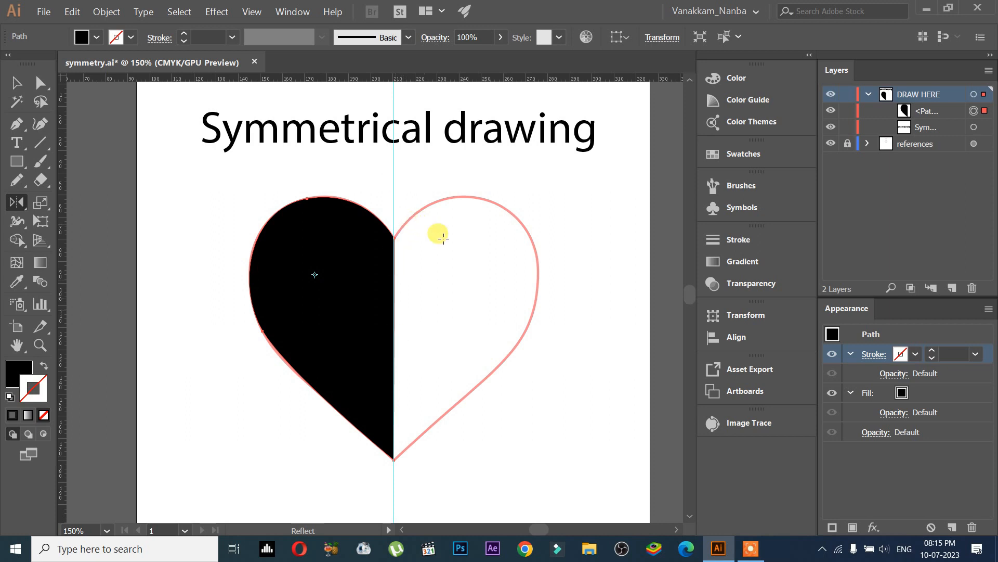
pyautogui.scroll(5, 470, 247)
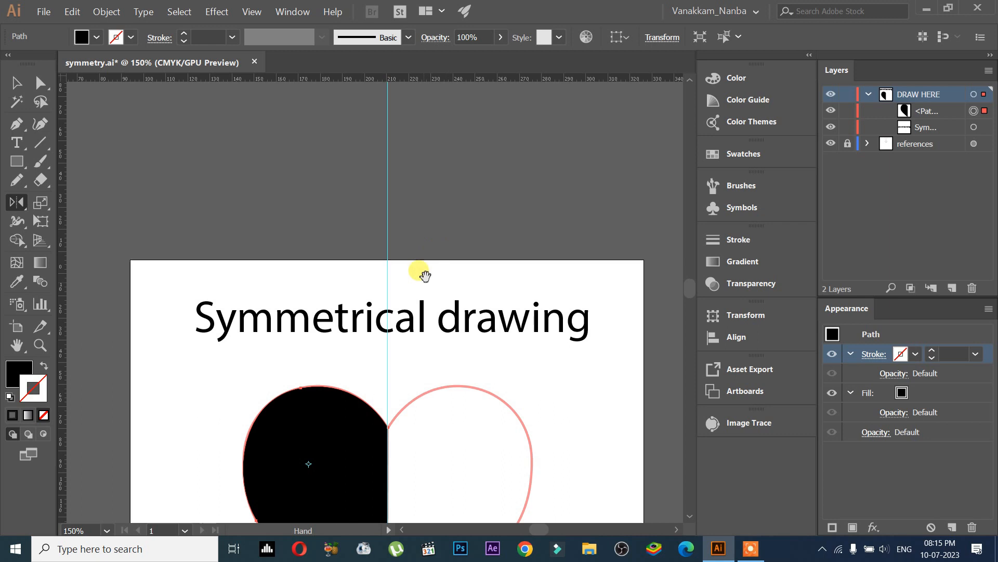
pyautogui.scroll(-5, 425, 283)
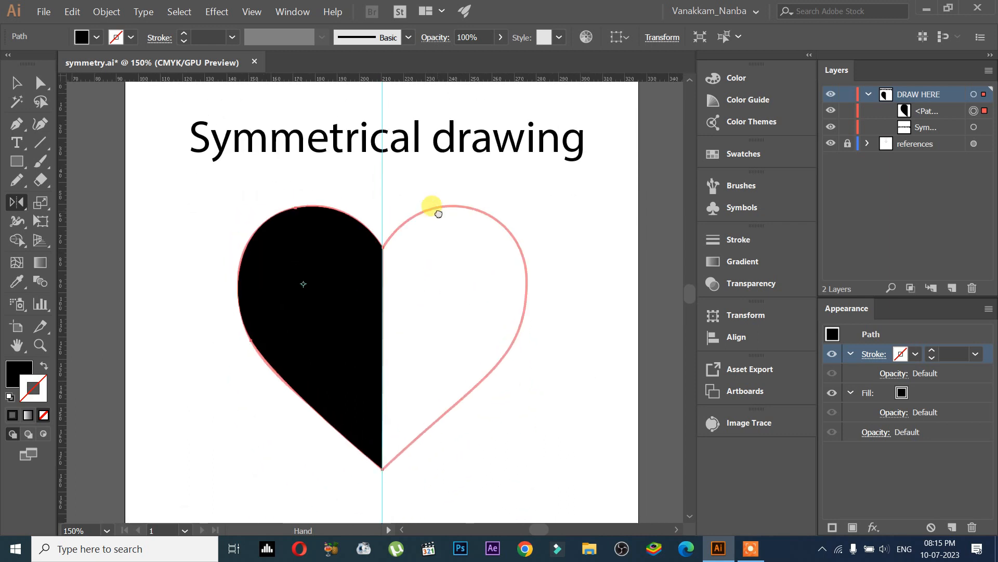
pyautogui.moveTo(439, 214); pyautogui.dragTo(437, 225)
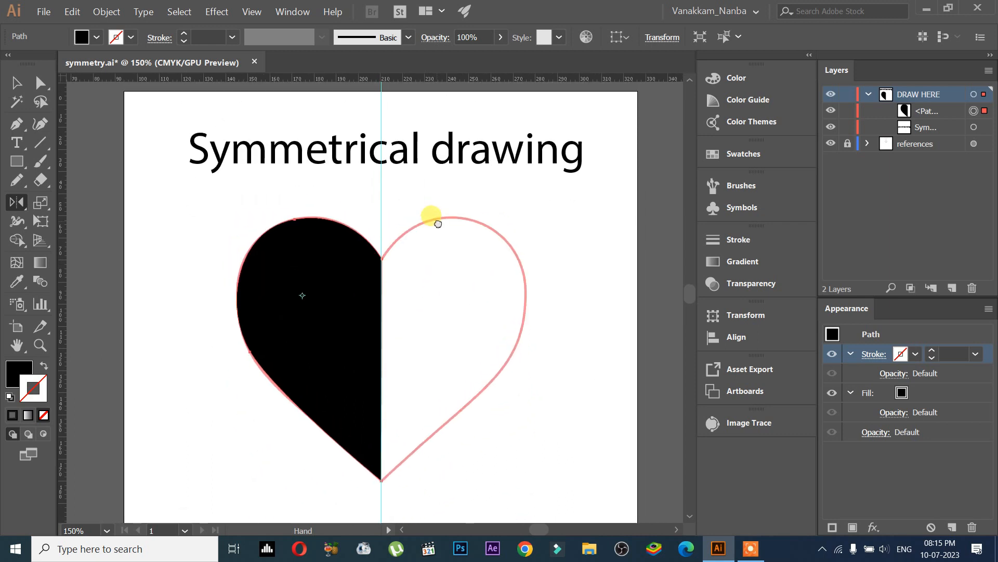
pyautogui.click(382, 259)
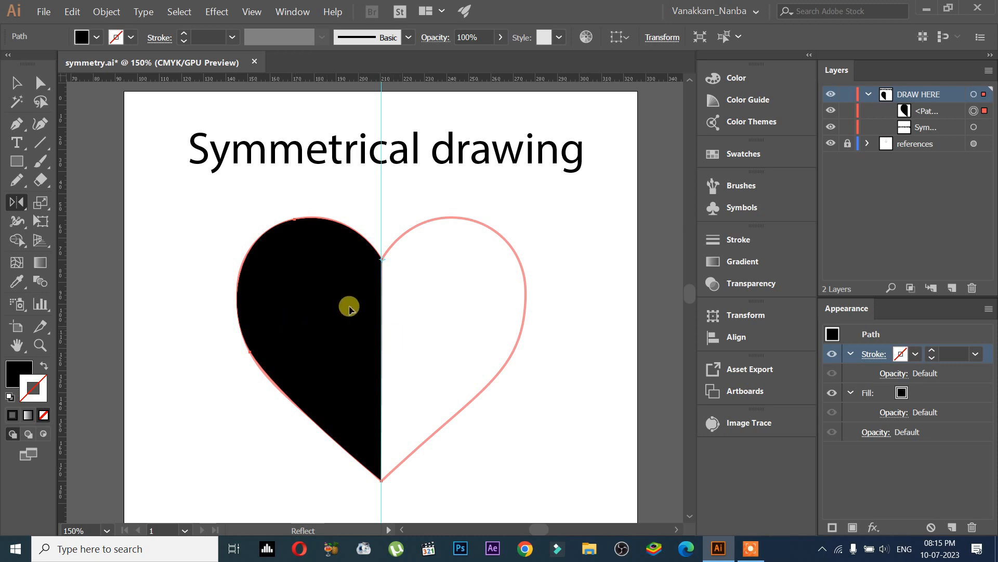
pyautogui.moveTo(314, 342); pyautogui.dragTo(470, 339)
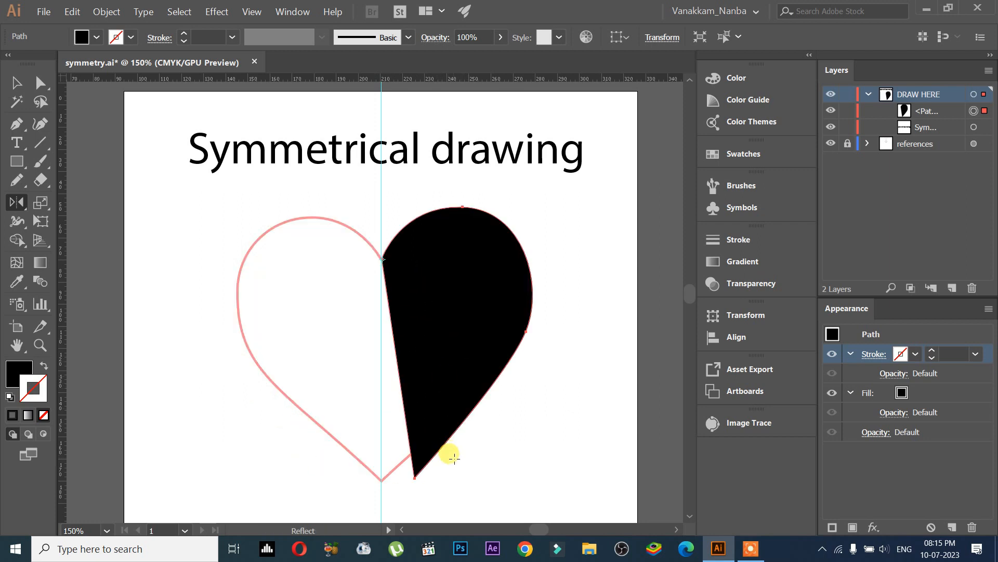
pyautogui.hotkey('ctrl', 'z')
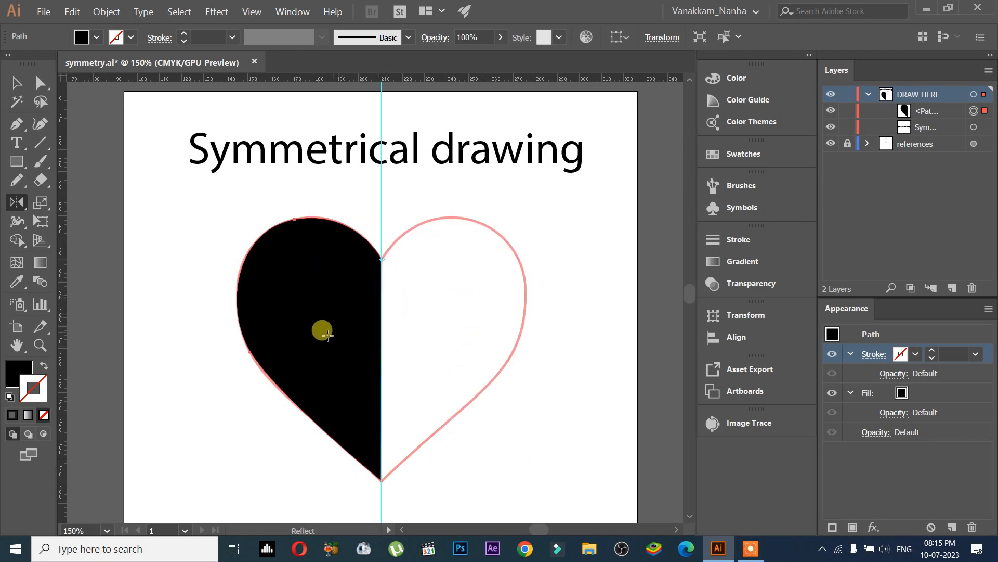
pyautogui.moveTo(306, 336)
pyautogui.mouseDown()
pyautogui.moveTo(368, 361)
pyautogui.moveTo(373, 380)
pyautogui.moveTo(319, 479)
pyautogui.moveTo(305, 531)
pyautogui.moveTo(411, 373)
pyautogui.moveTo(335, 517)
pyautogui.moveTo(338, 464)
pyautogui.moveTo(358, 418)
pyautogui.moveTo(310, 525)
pyautogui.moveTo(347, 405)
pyautogui.moveTo(473, 361)
pyautogui.moveTo(518, 304)
pyautogui.mouseUp()
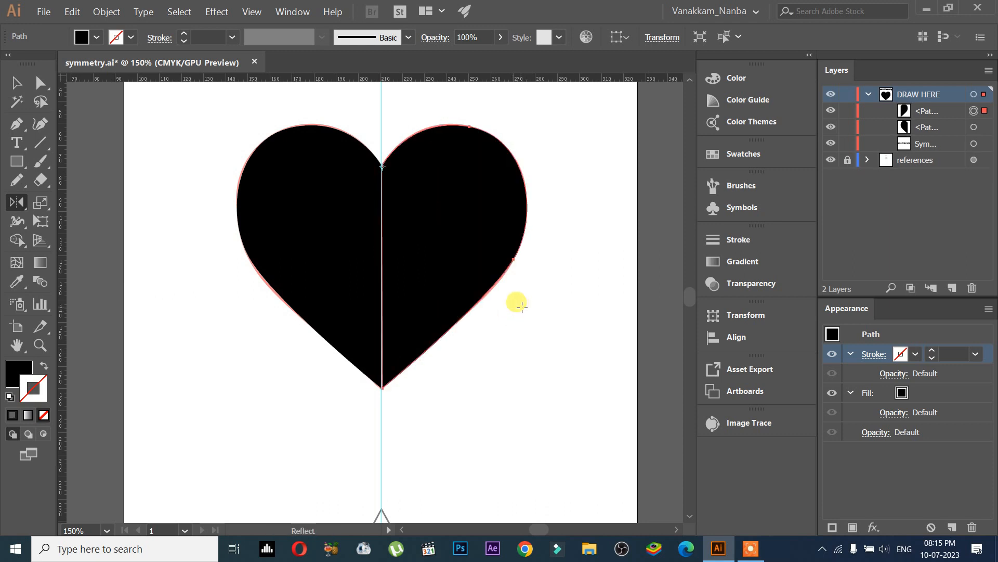
# Step: Toggle the visibility of each half-heart path in the Layers list to check both halves
pyautogui.scroll(3, 520, 312)
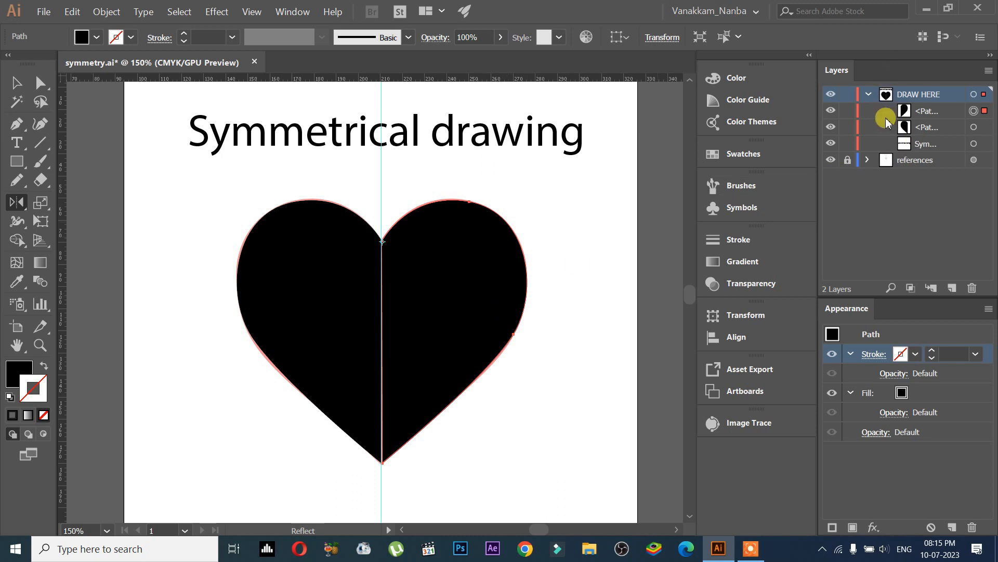
pyautogui.click(828, 127)
pyautogui.click(828, 127)
pyautogui.click(829, 111)
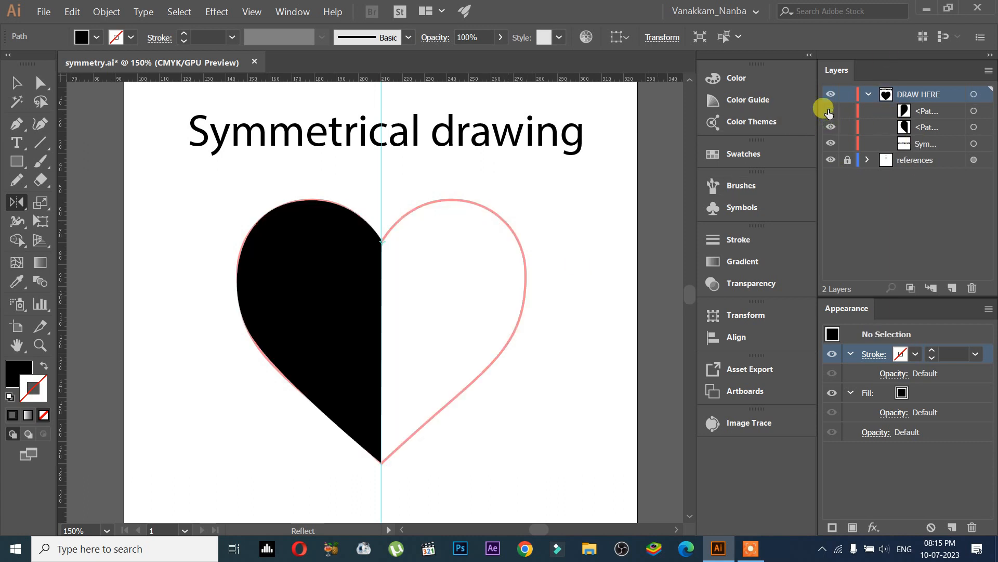
pyautogui.click(829, 111)
pyautogui.click(17, 82)
pyautogui.moveTo(290, 290); pyautogui.dragTo(223, 289)
pyautogui.moveTo(444, 295); pyautogui.dragTo(485, 305)
pyautogui.hotkey('ctrl', 'z')
pyautogui.hotkey('ctrl', 'z')
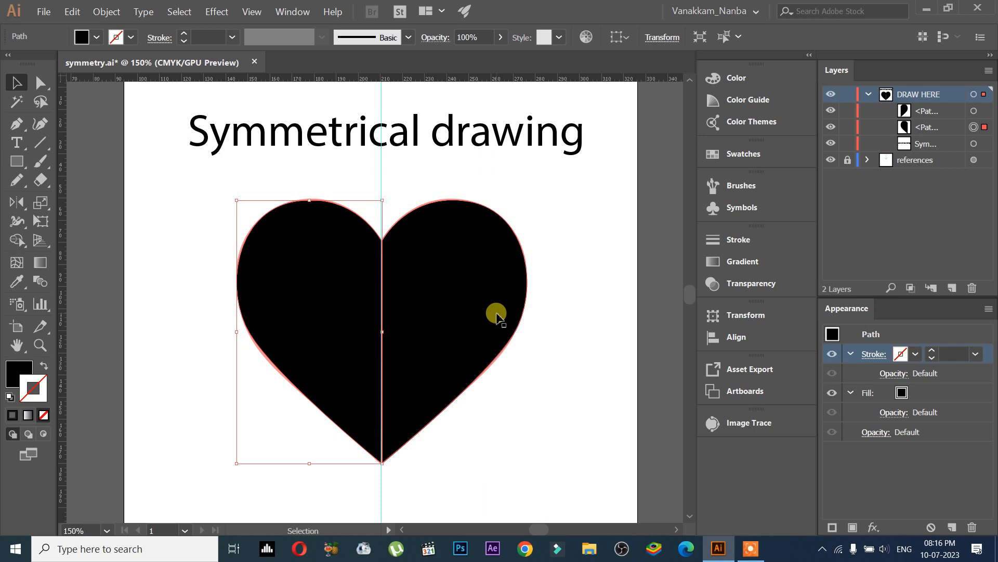
pyautogui.moveTo(320, 329); pyautogui.dragTo(611, 362)
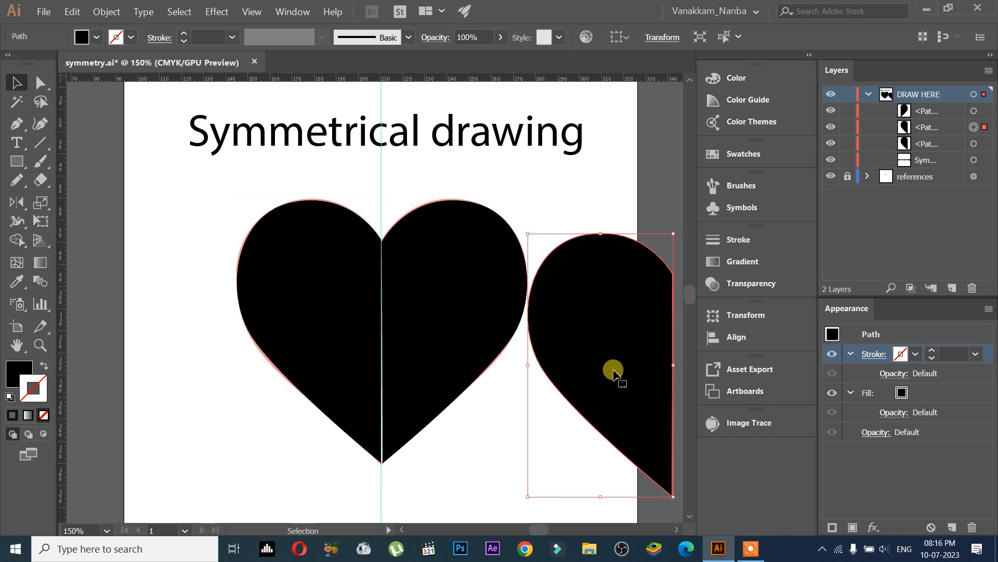
pyautogui.press('Delete')
pyautogui.click(12, 203)
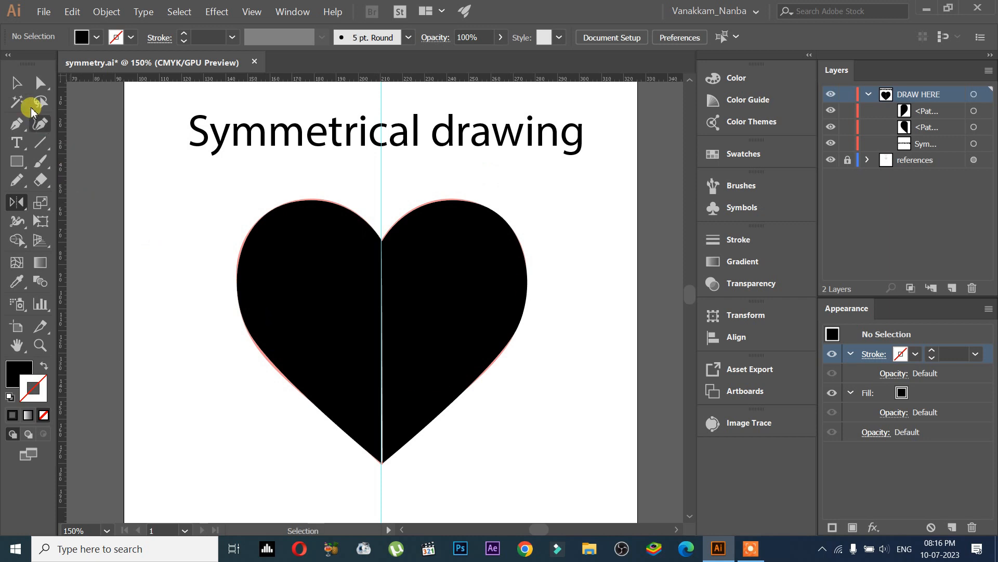
# Step: Select both half-hearts and merge them into one shape with Pathfinder's Unite
pyautogui.click(16, 82)
pyautogui.moveTo(221, 204); pyautogui.dragTo(541, 341)
pyautogui.keyDown('shift'); pyautogui.click(297, 211); pyautogui.keyUp('shift')
pyautogui.moveTo(229, 192); pyautogui.dragTo(553, 488)
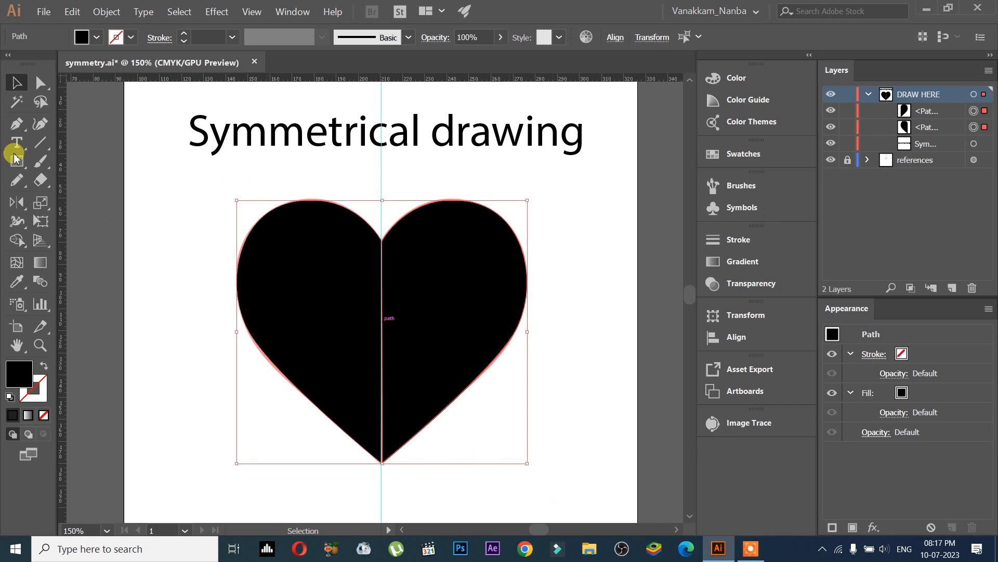
pyautogui.click(17, 240)
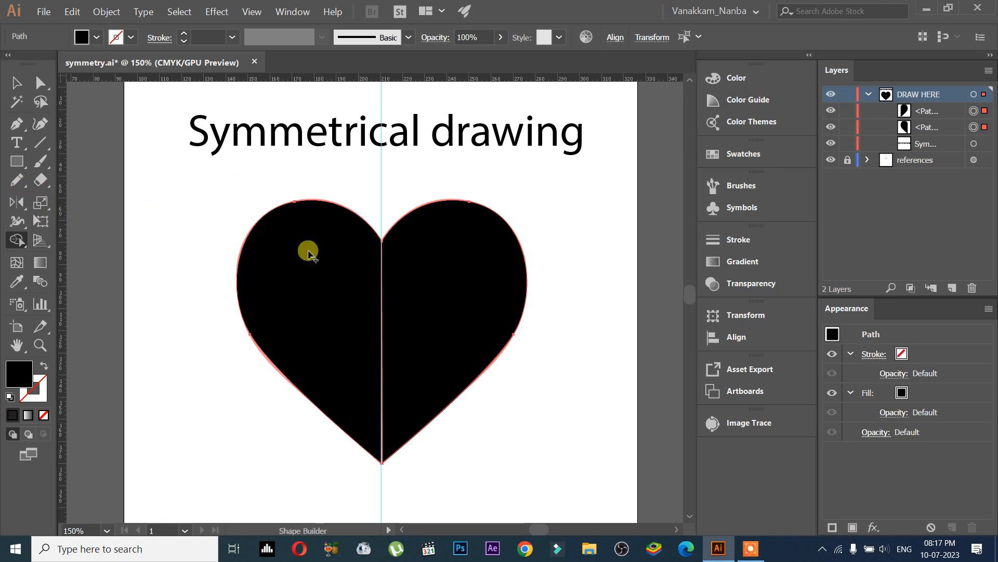
pyautogui.click(15, 79)
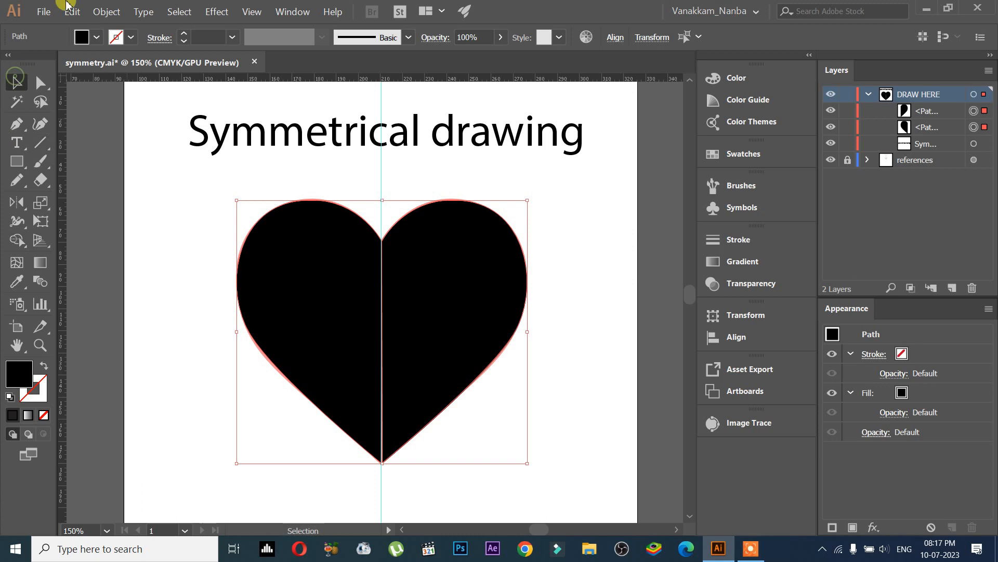
pyautogui.moveTo(212, 183); pyautogui.dragTo(542, 477)
pyautogui.click(289, 16)
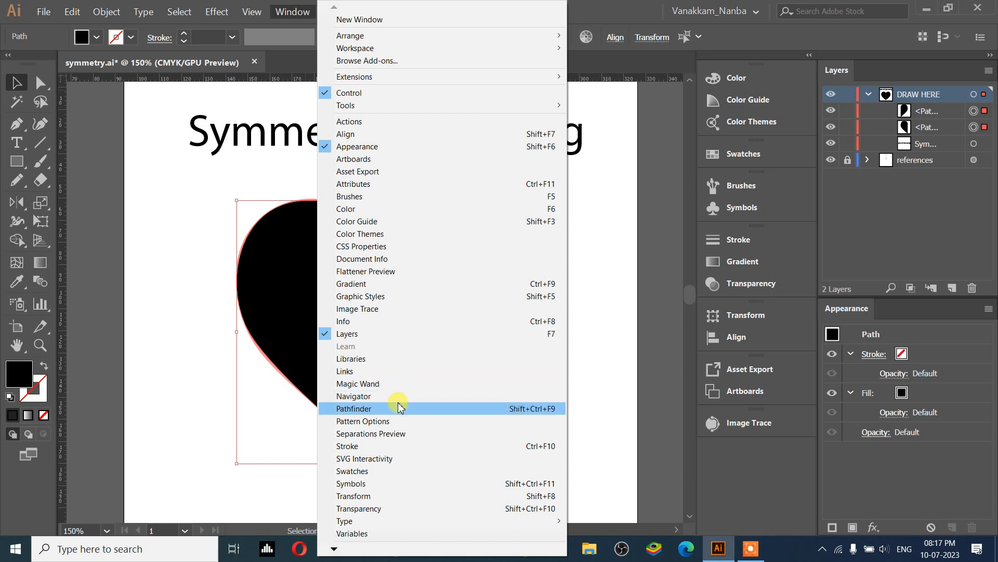
pyautogui.click(400, 406)
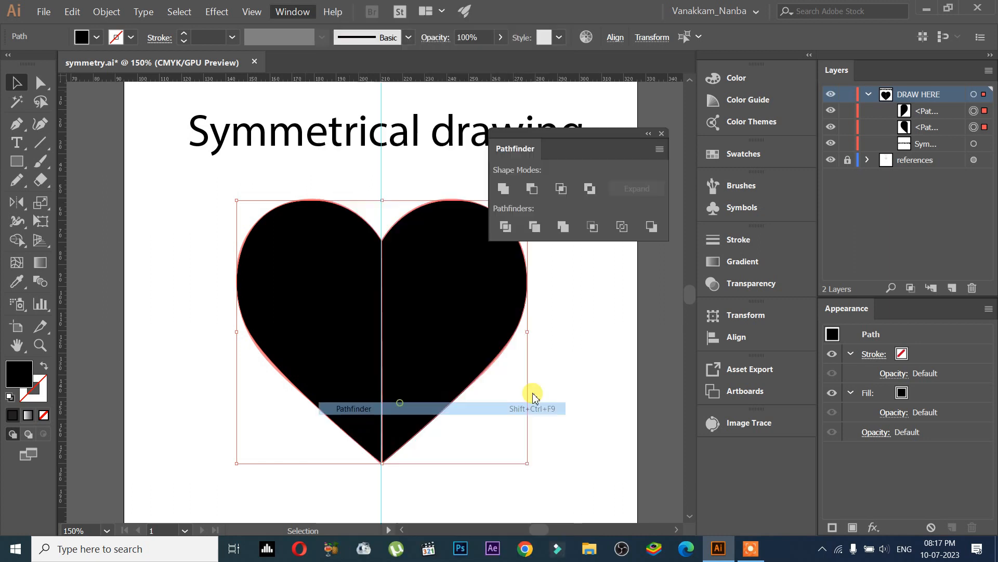
pyautogui.click(503, 190)
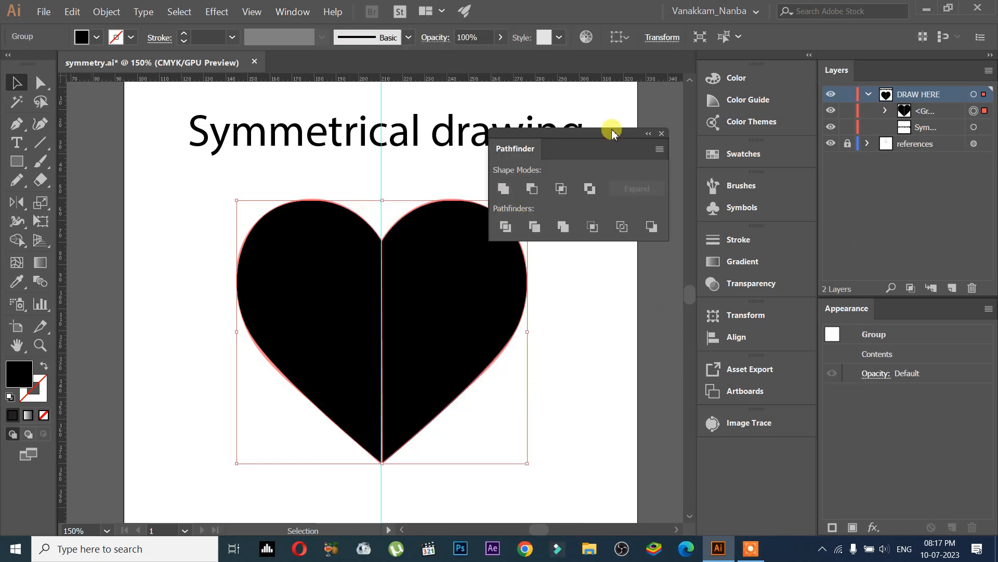
pyautogui.click(663, 134)
# Step: Drag the merged heart at several zoom levels to test it, undoing every move
pyautogui.click(907, 111)
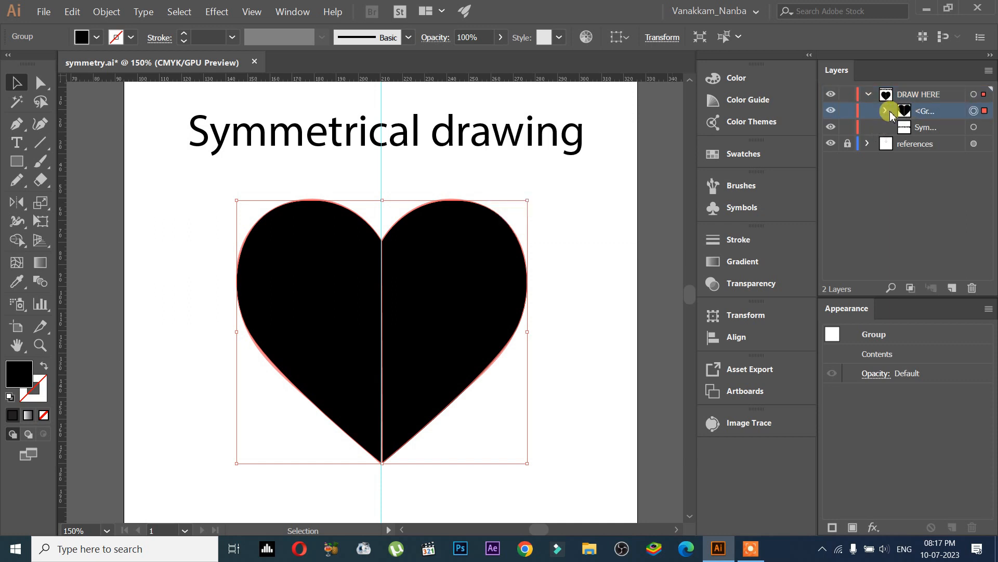
pyautogui.moveTo(470, 310); pyautogui.dragTo(513, 312)
pyautogui.hotkey('ctrl', 'z')
pyautogui.scroll(5, 466, 401)
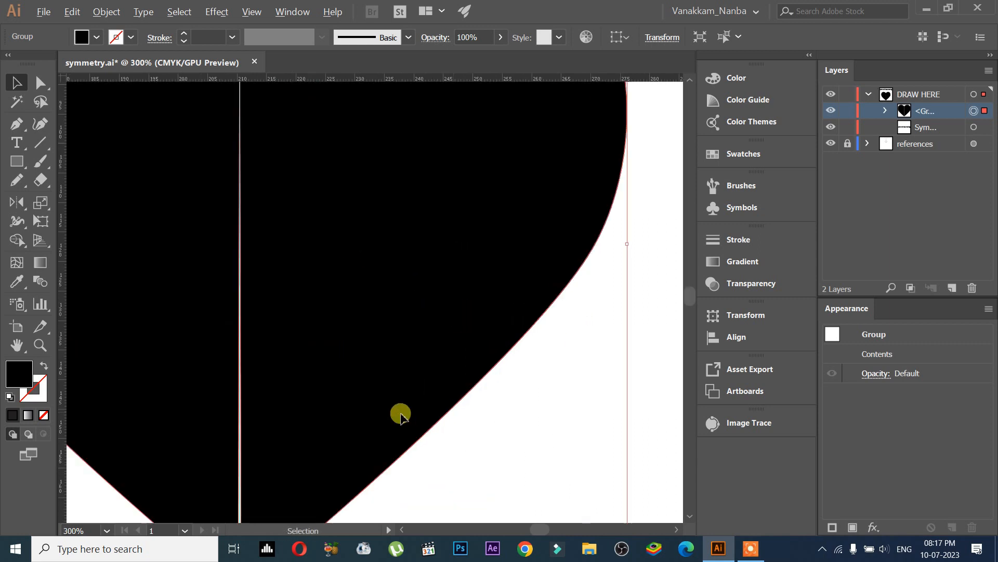
pyautogui.scroll(-4, 421, 312)
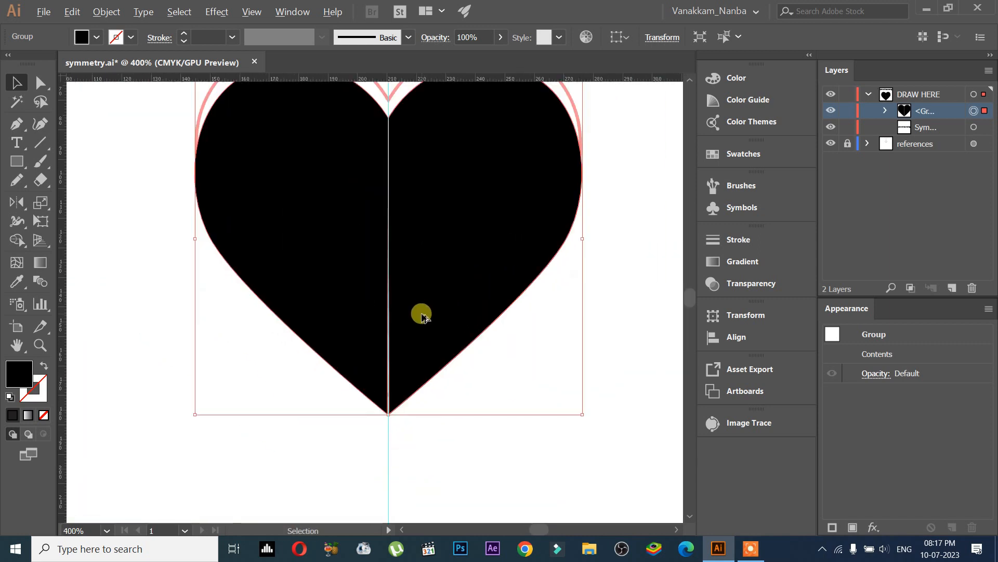
pyautogui.moveTo(451, 264); pyautogui.dragTo(441, 330)
pyautogui.hotkey('ctrl', 'z')
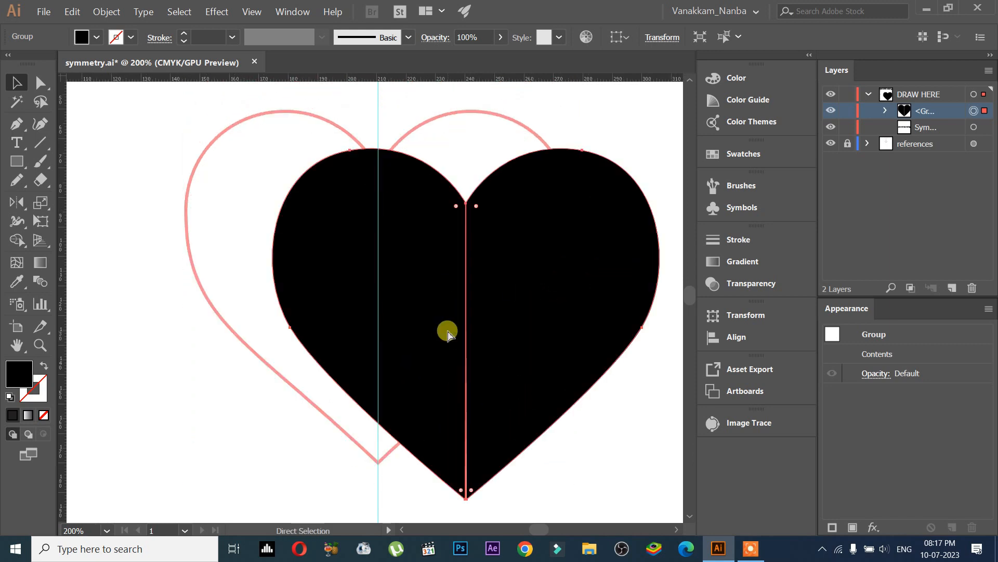
pyautogui.hotkey('ctrl', 'z')
pyautogui.moveTo(495, 352); pyautogui.dragTo(484, 287)
pyautogui.moveTo(500, 346); pyautogui.dragTo(499, 468)
pyautogui.moveTo(482, 286); pyautogui.dragTo(551, 308)
pyautogui.hotkey('ctrl', 'z')
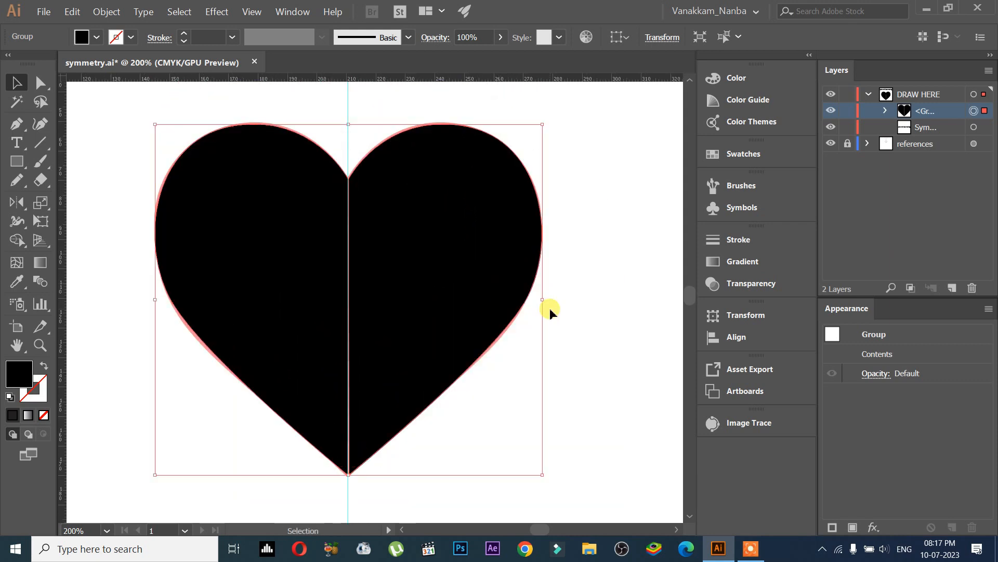
# Step: Collapse the DRAW HERE layer and create a new layer named Diamond above it
pyautogui.scroll(-10, 551, 360)
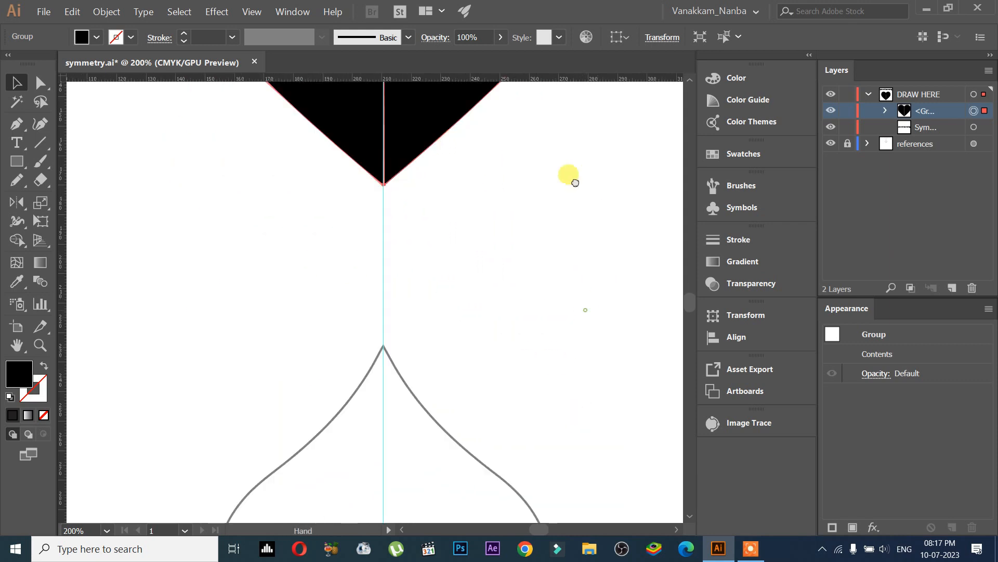
pyautogui.moveTo(568, 197); pyautogui.dragTo(522, 218)
pyautogui.scroll(-2, 563, 198)
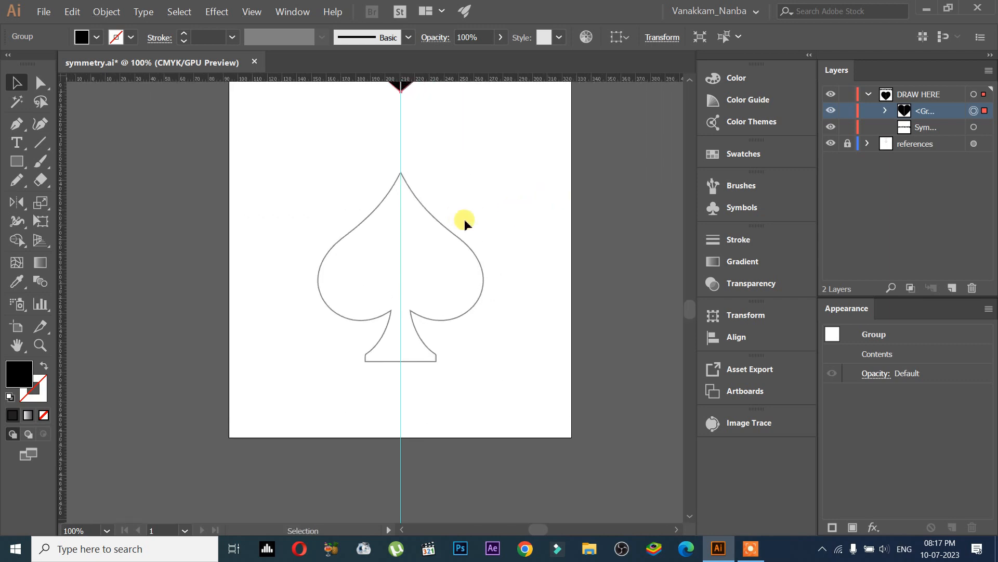
pyautogui.scroll(2, 463, 220)
pyautogui.hscroll(-1, 474, 221)
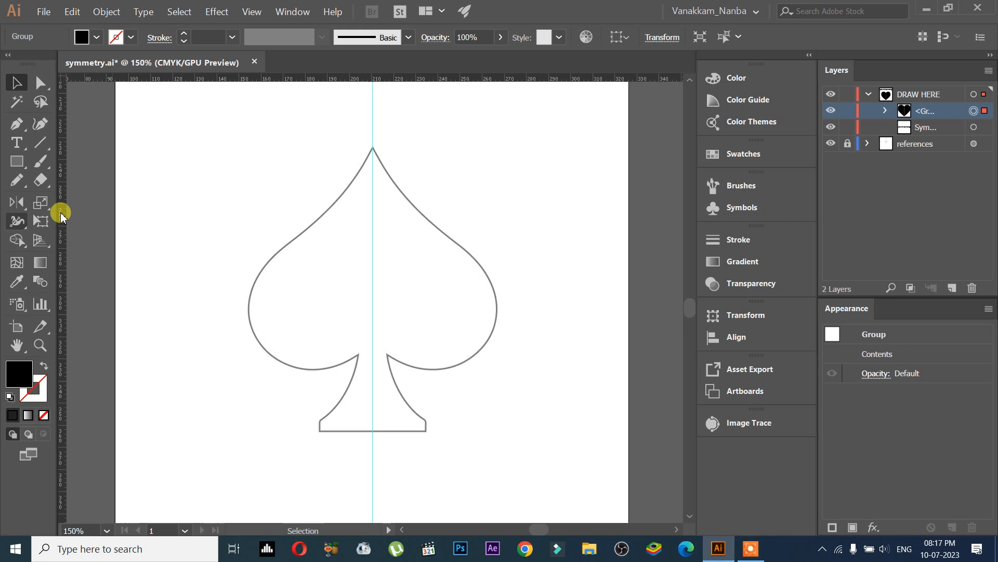
pyautogui.moveTo(273, 160); pyautogui.dragTo(245, 432)
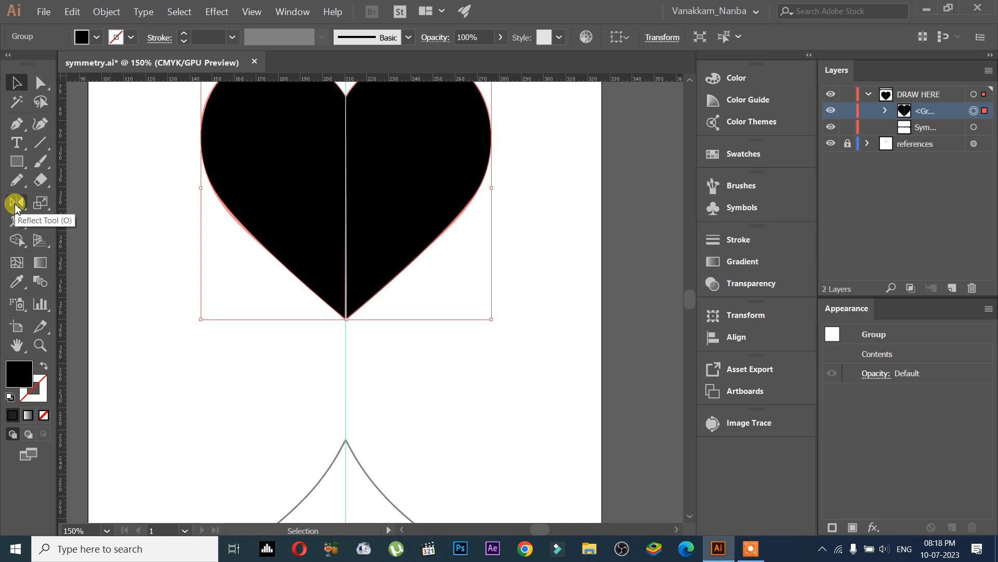
pyautogui.scroll(-6, 416, 338)
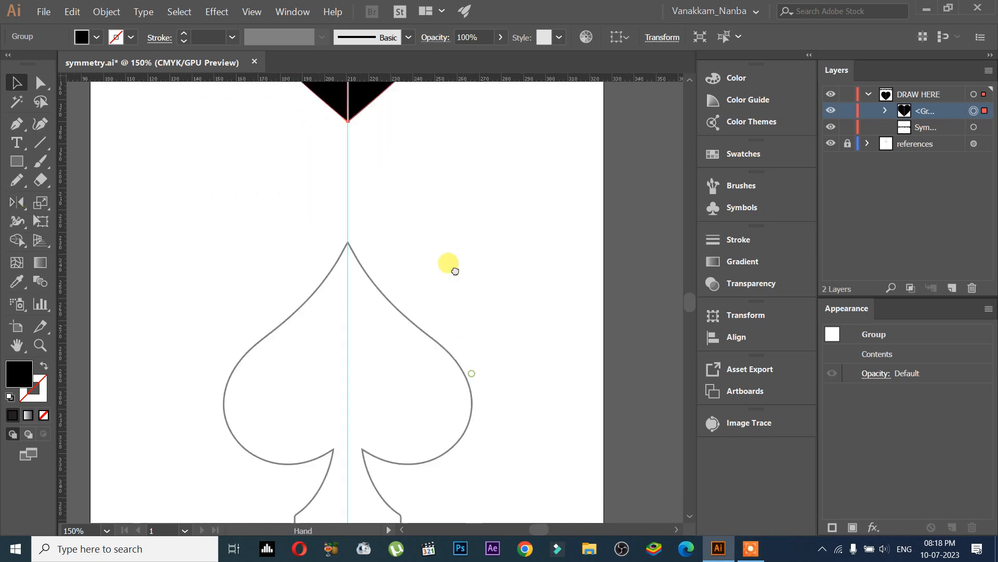
pyautogui.moveTo(453, 216)
pyautogui.mouseDown()
pyautogui.moveTo(428, 272)
pyautogui.moveTo(463, 201)
pyautogui.mouseUp()
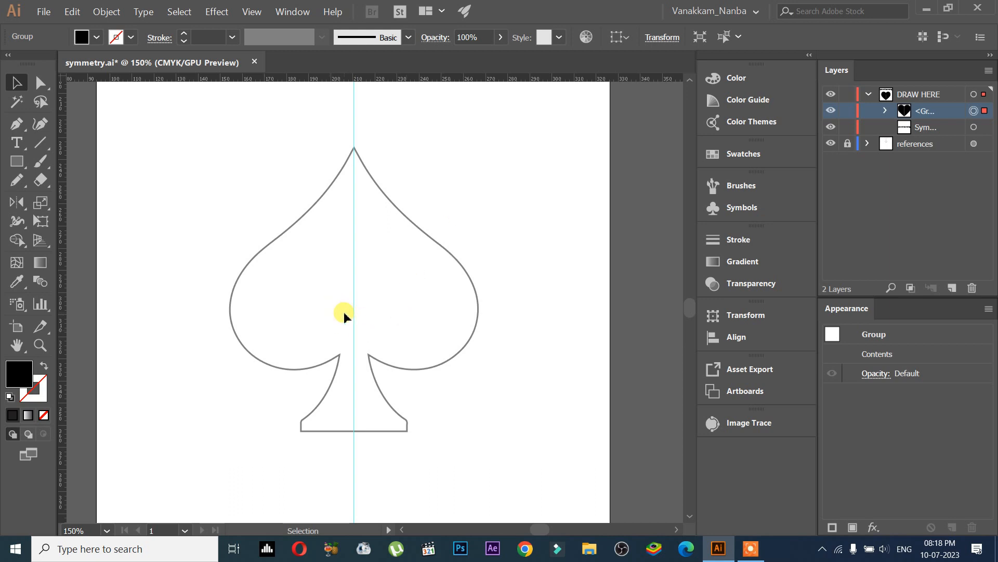
pyautogui.click(868, 94)
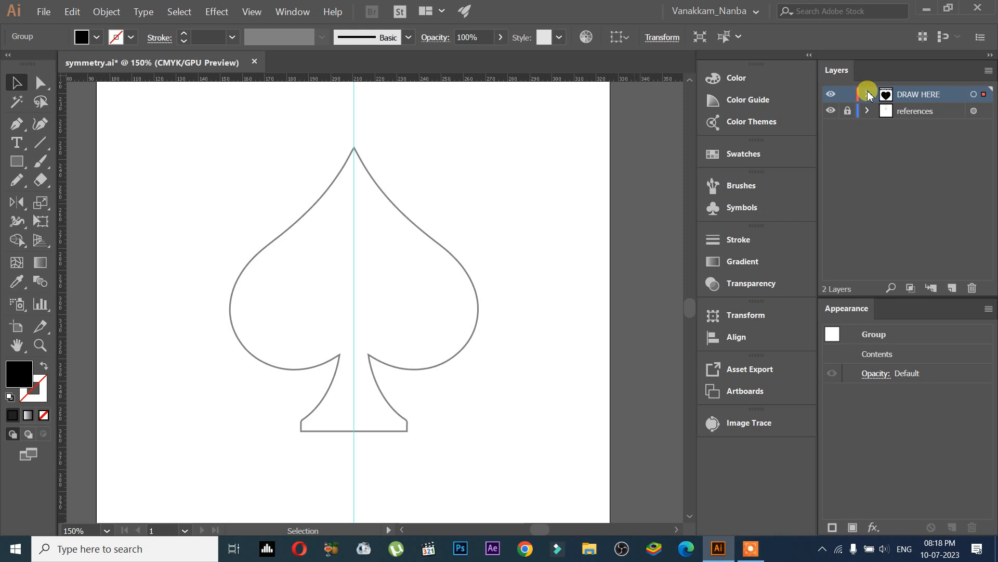
pyautogui.click(952, 287)
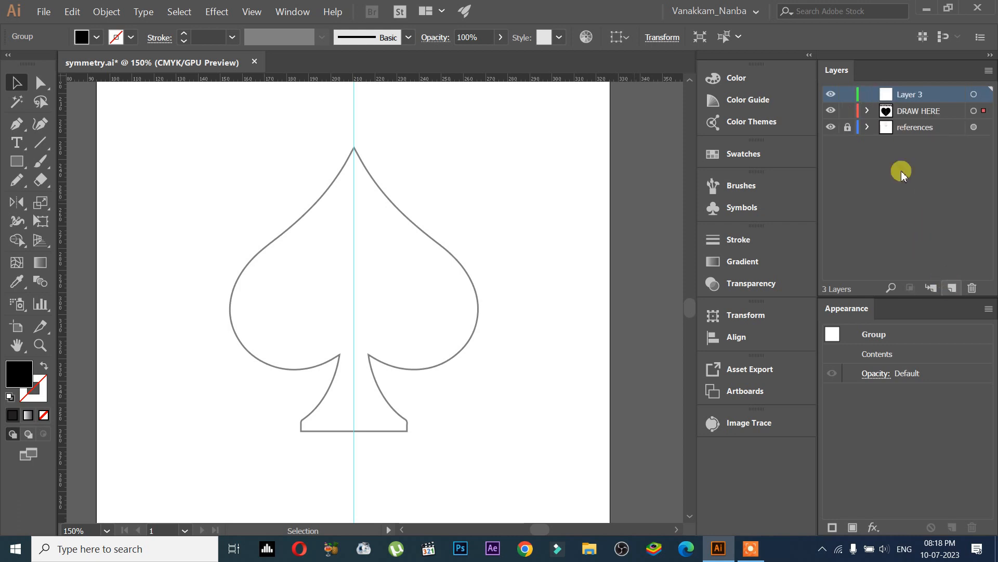
pyautogui.doubleClick(905, 96)
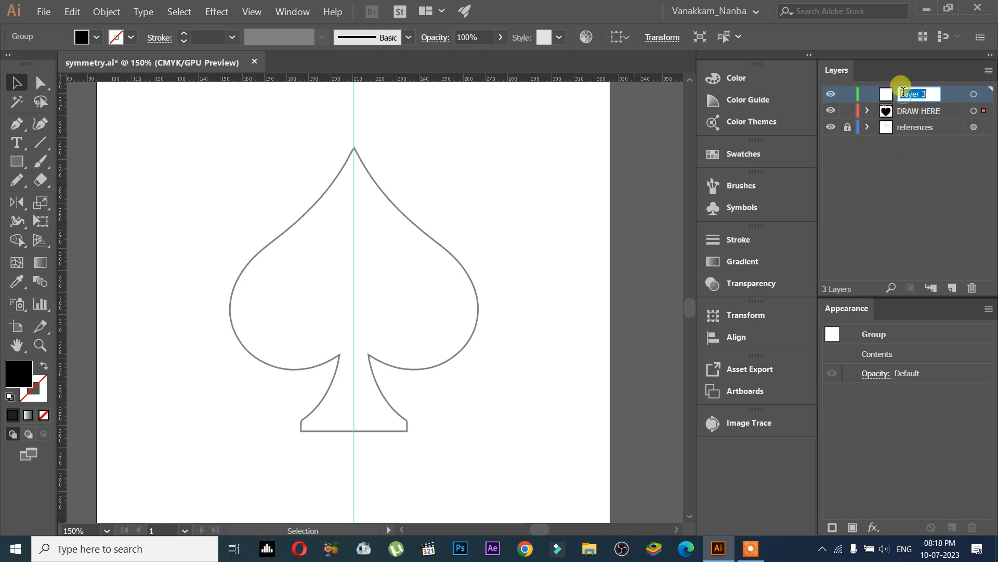
pyautogui.write('Daiamond')
pyautogui.press('Return')
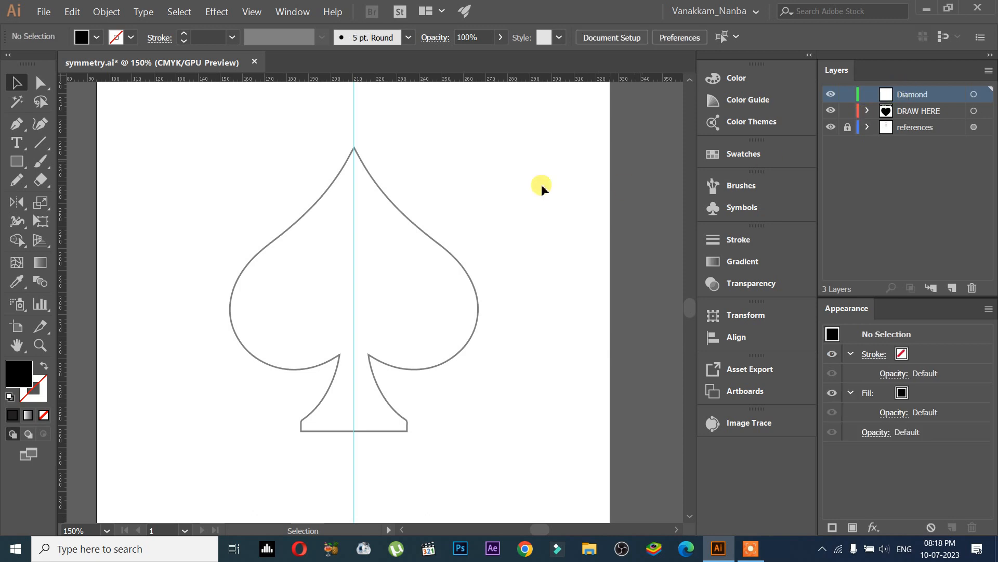
# Step: Draw a vertical line along the centre guide over the spade and give it a dark blue 7 pt stroke
pyautogui.click(40, 141)
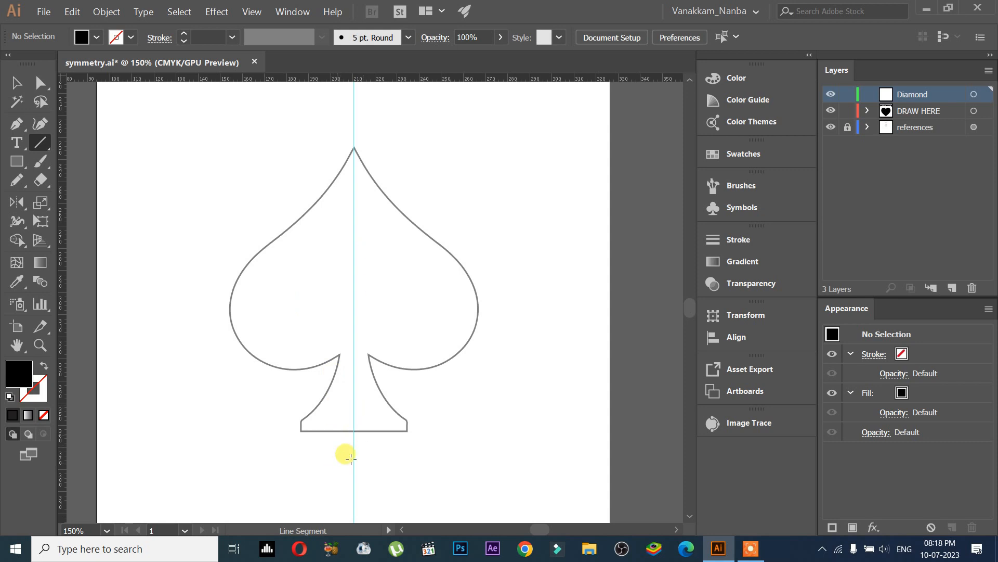
pyautogui.moveTo(354, 457); pyautogui.dragTo(355, 123)
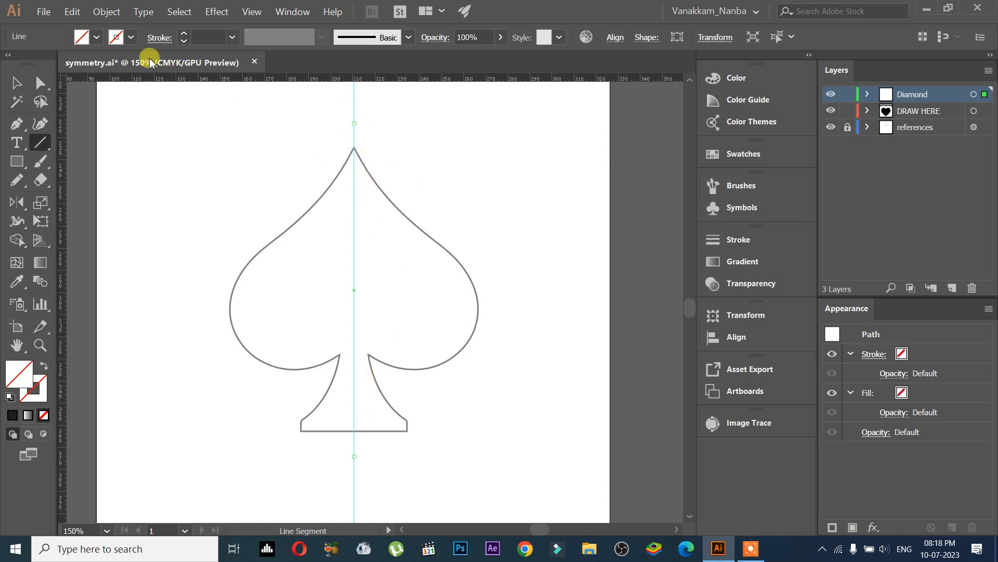
pyautogui.click(129, 37)
pyautogui.click(51, 64)
pyautogui.click(44, 64)
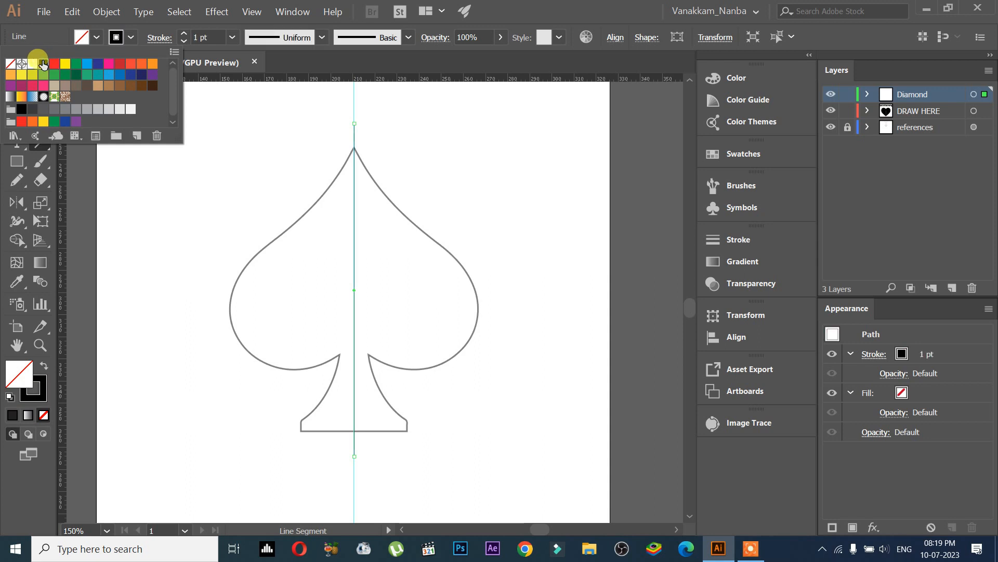
pyautogui.click(97, 63)
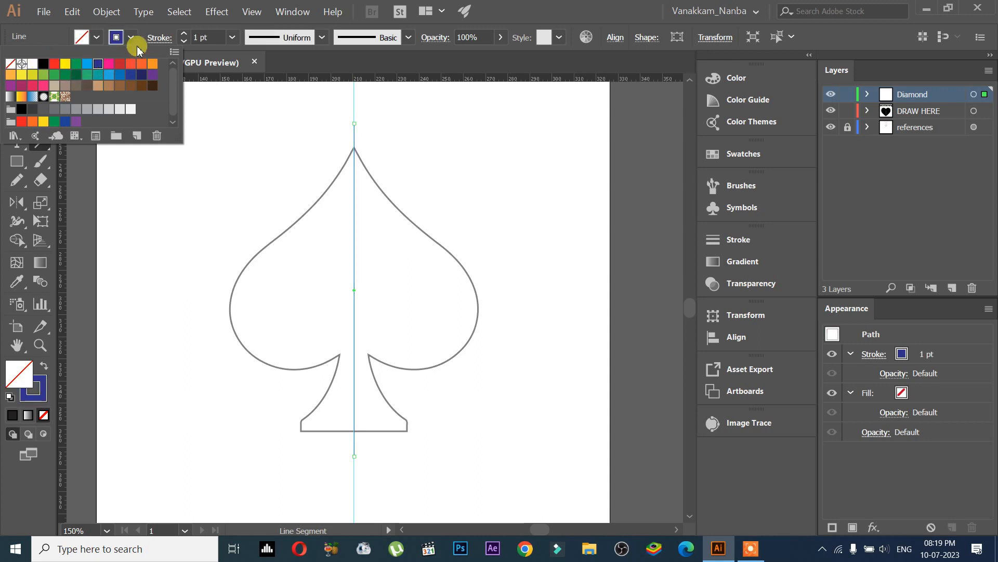
pyautogui.click(184, 33)
pyautogui.click(184, 33)
pyautogui.click(184, 33)
pyautogui.click(184, 33)
pyautogui.click(184, 33)
pyautogui.click(184, 33)
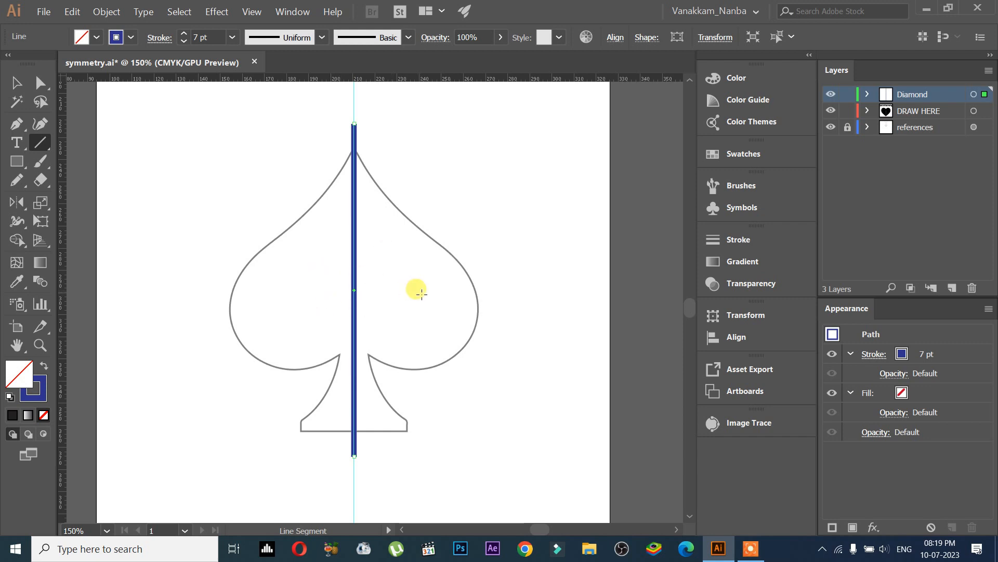
# Step: Select the blue centre line and expand the Diamond layer to show its line
pyautogui.click(11, 82)
pyautogui.click(334, 176)
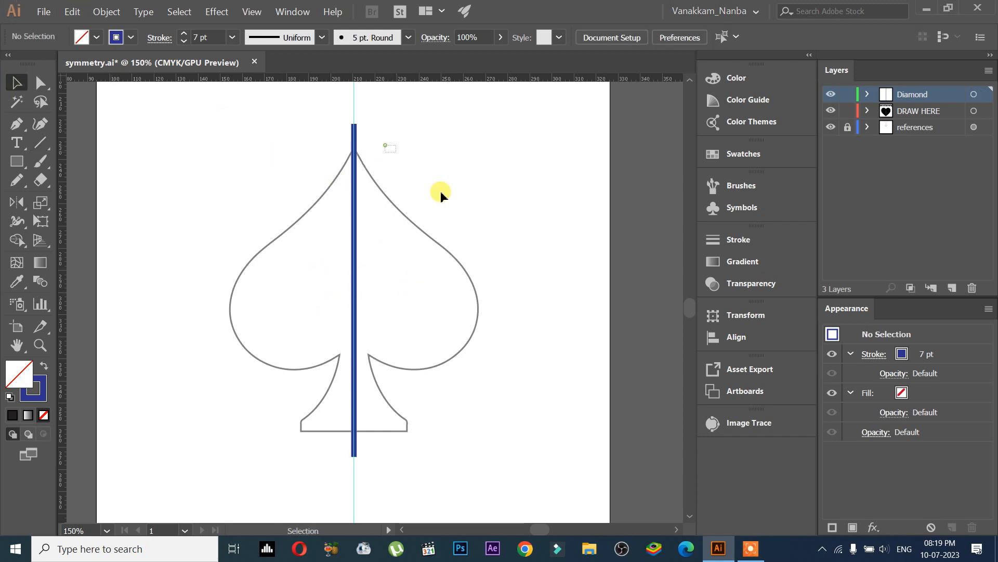
pyautogui.click(356, 145)
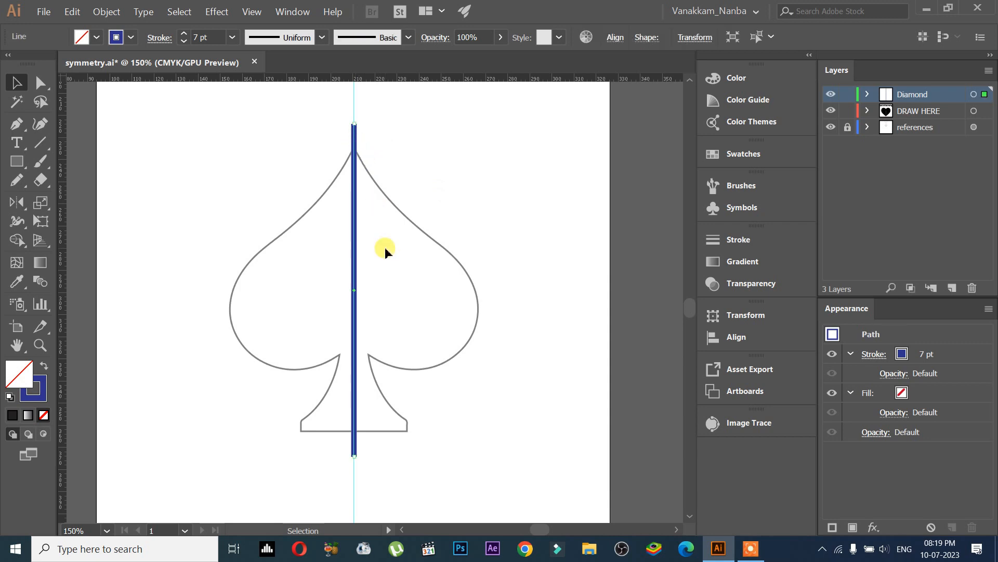
pyautogui.moveTo(297, 107); pyautogui.dragTo(403, 171)
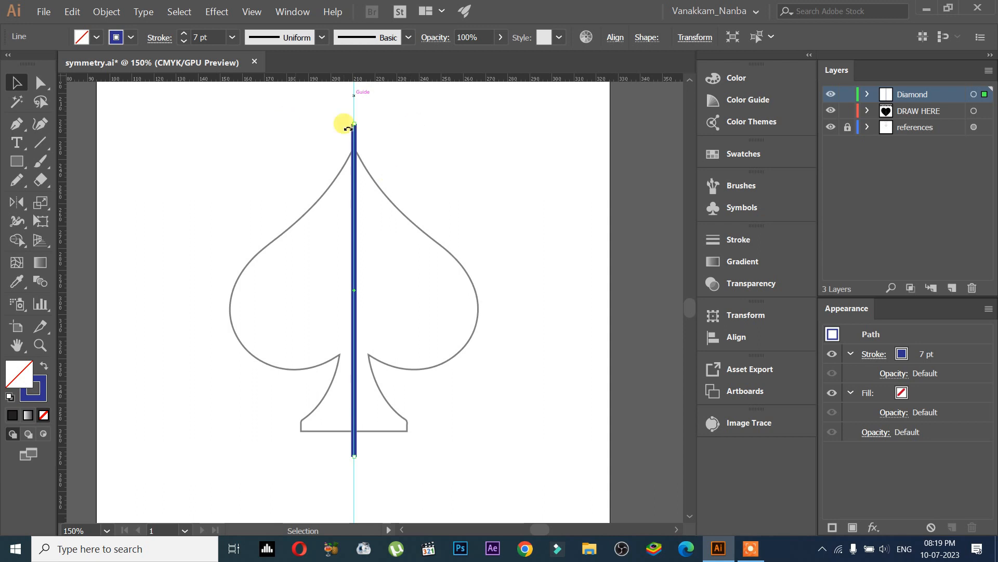
pyautogui.click(867, 95)
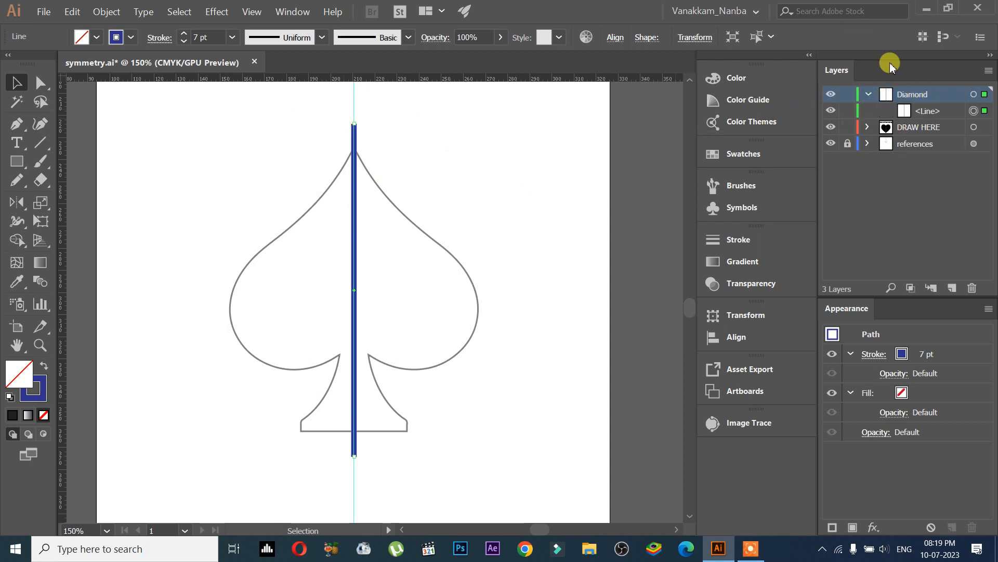
pyautogui.click(923, 114)
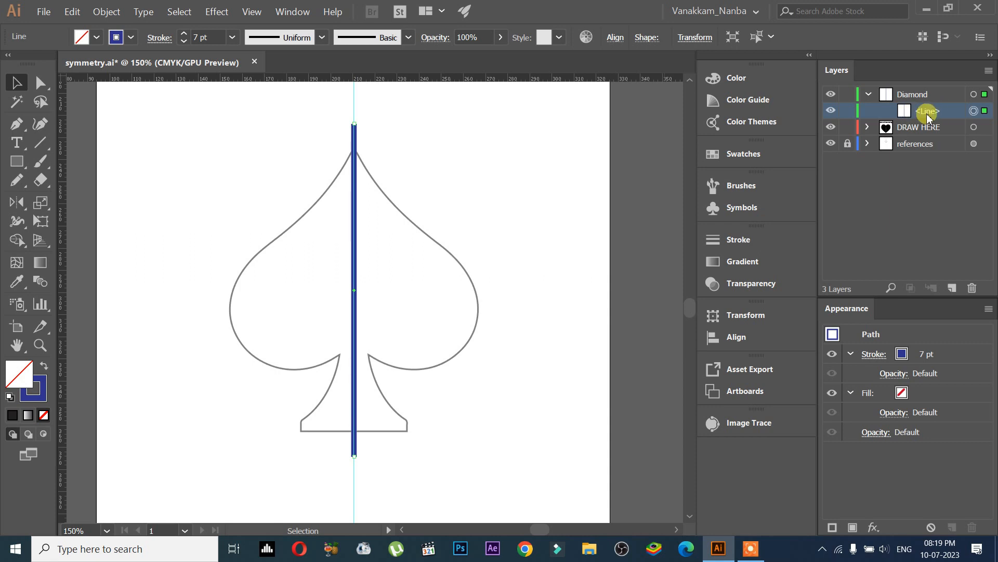
pyautogui.moveTo(252, 184); pyautogui.dragTo(234, 205)
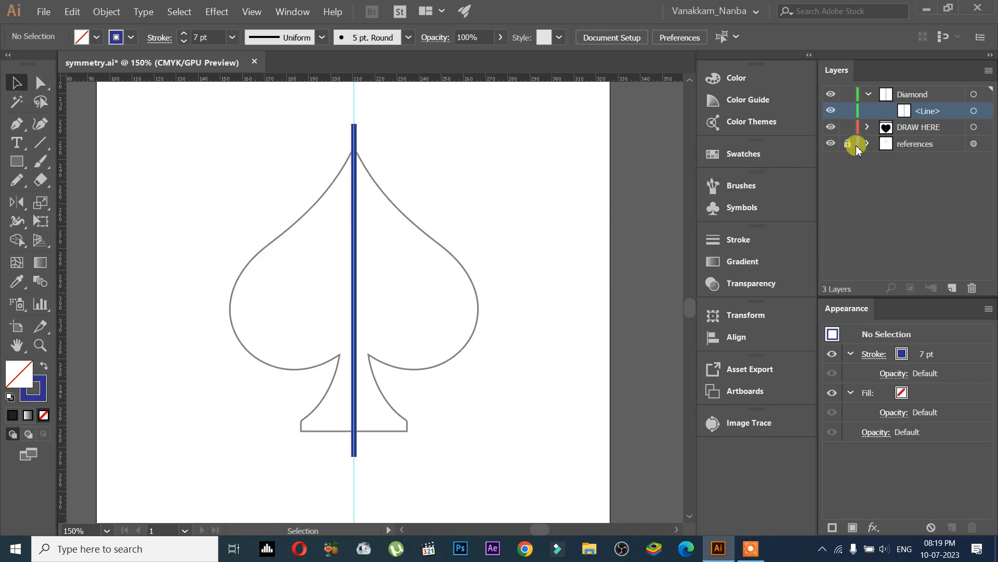
# Step: Toggle the references layer's visibility on and off twice
pyautogui.click(830, 144)
pyautogui.click(831, 144)
pyautogui.click(830, 144)
pyautogui.click(831, 144)
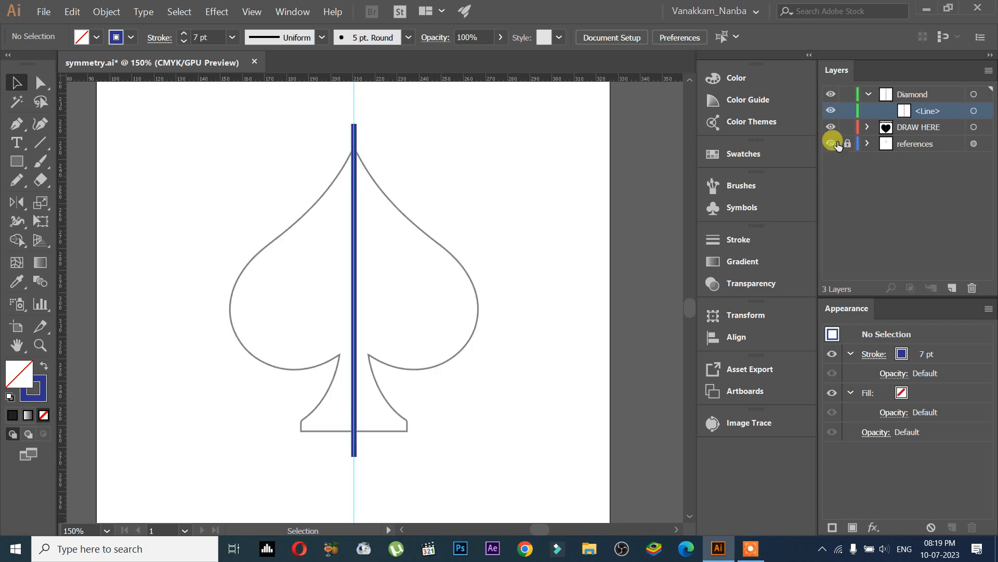
# Step: Select the blue centre line with the Direct Selection tool
pyautogui.click(887, 96)
pyautogui.click(919, 110)
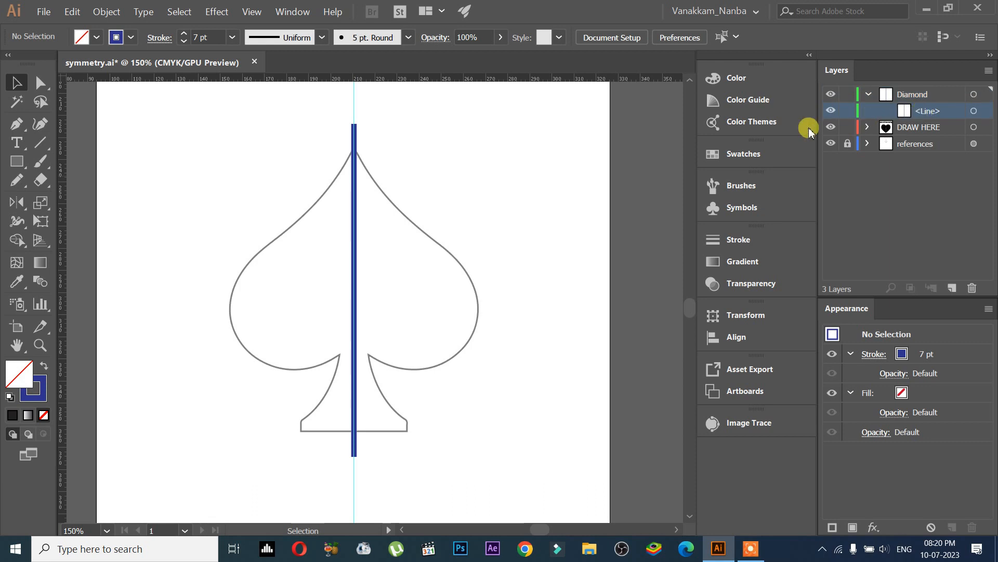
pyautogui.moveTo(325, 121); pyautogui.dragTo(386, 167)
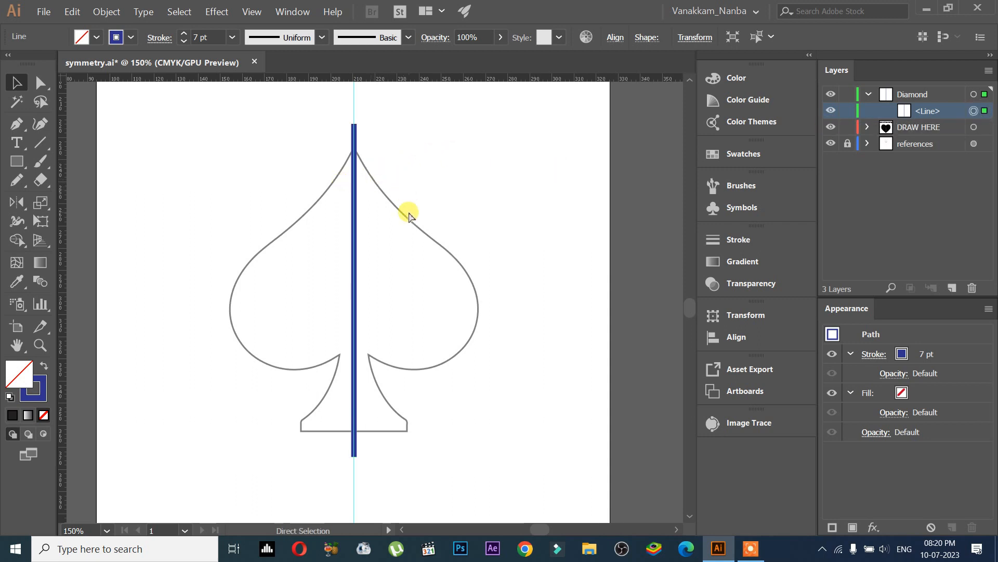
# Step: Group the blue centre line and expand the new group in the Layers panel
pyautogui.hotkey('ctrl', 'g')
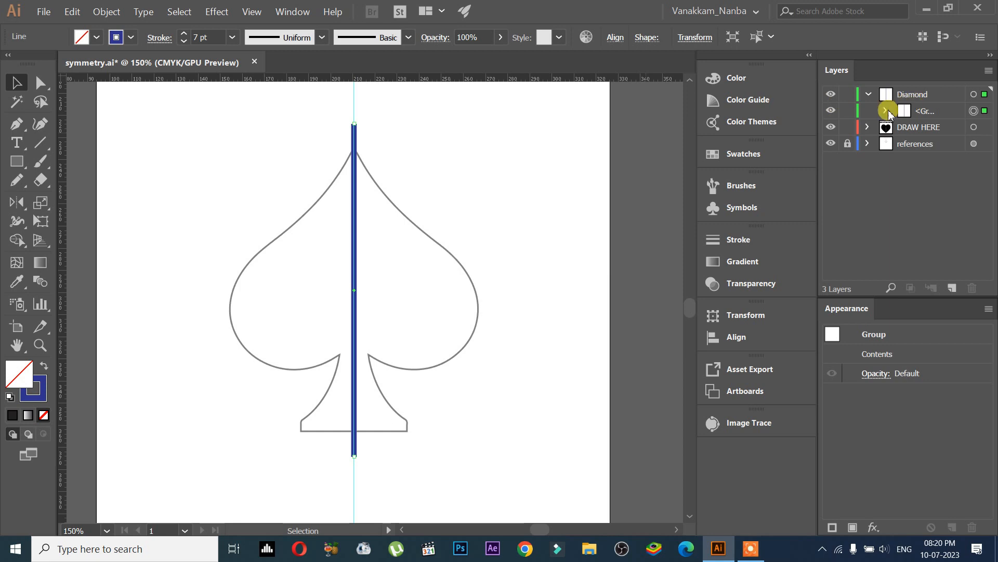
pyautogui.moveTo(816, 105); pyautogui.dragTo(756, 112)
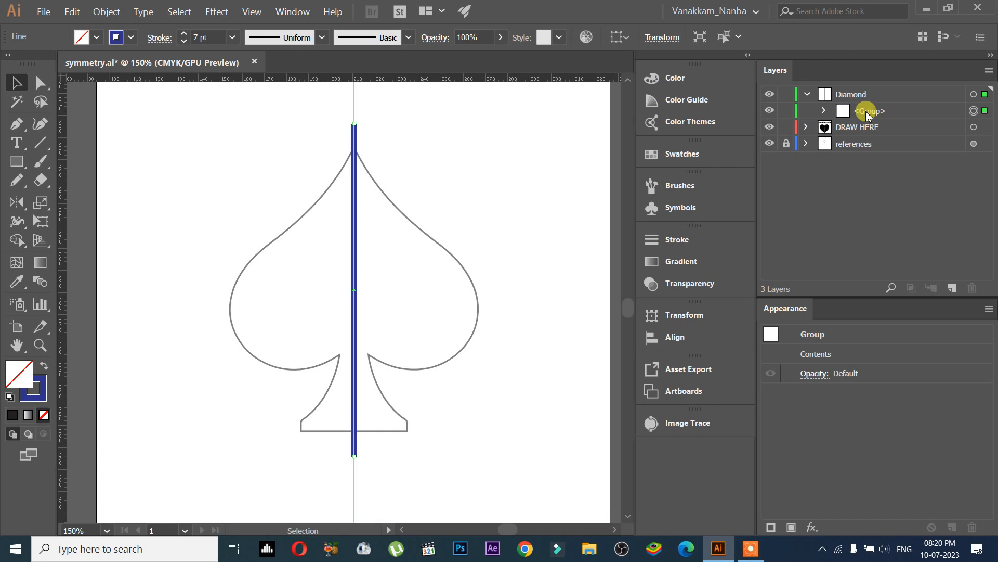
pyautogui.click(824, 111)
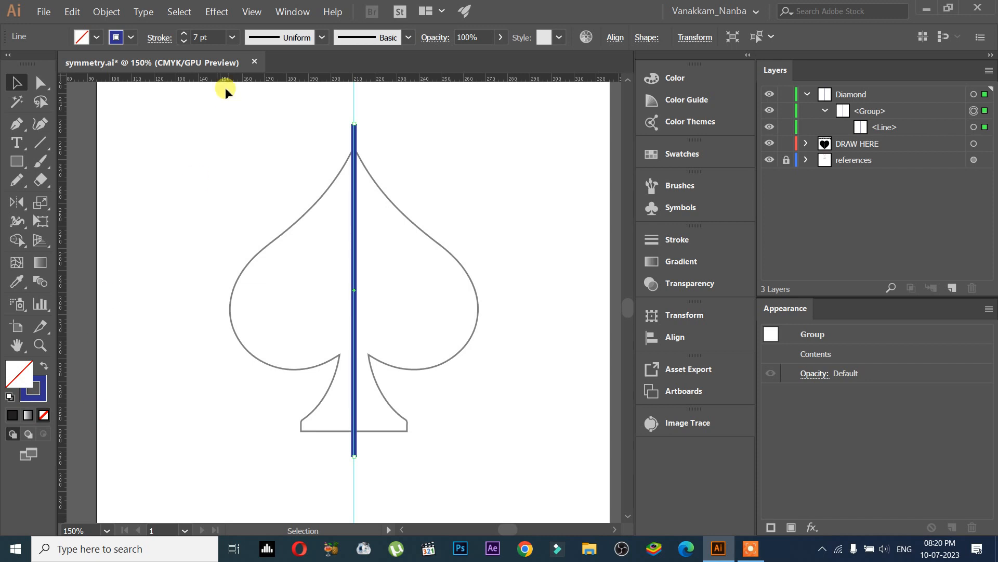
# Step: Apply a Transform effect to the group with Reflect X checked and 1 copy
pyautogui.click(217, 12)
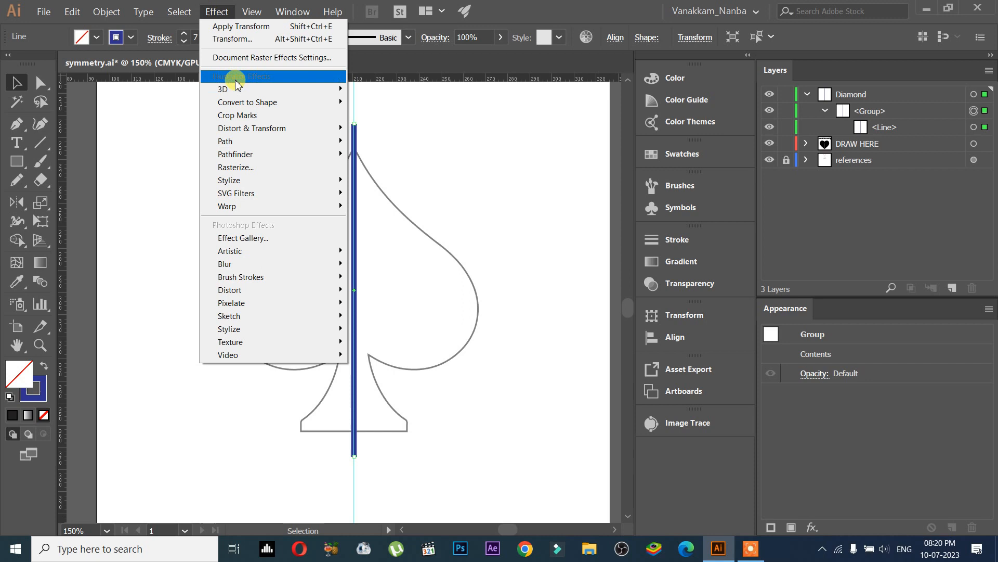
pyautogui.moveTo(271, 130)
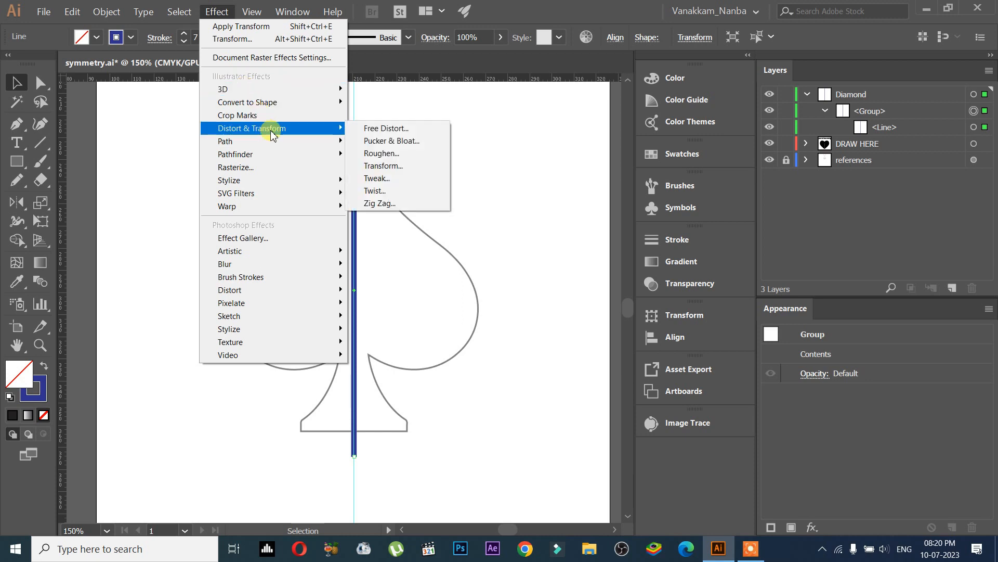
pyautogui.click(415, 166)
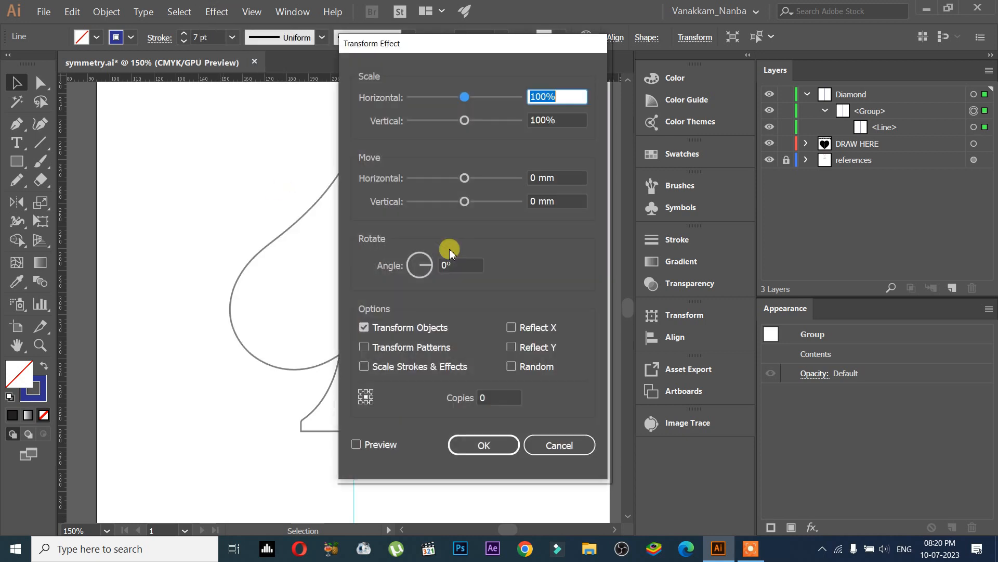
pyautogui.moveTo(466, 47); pyautogui.dragTo(565, 47)
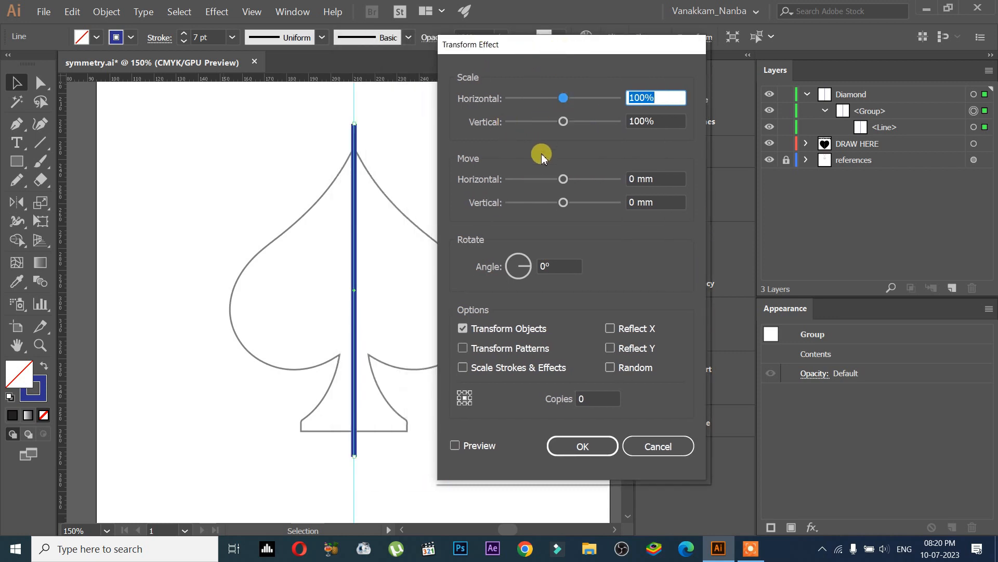
pyautogui.moveTo(609, 52); pyautogui.dragTo(713, 61)
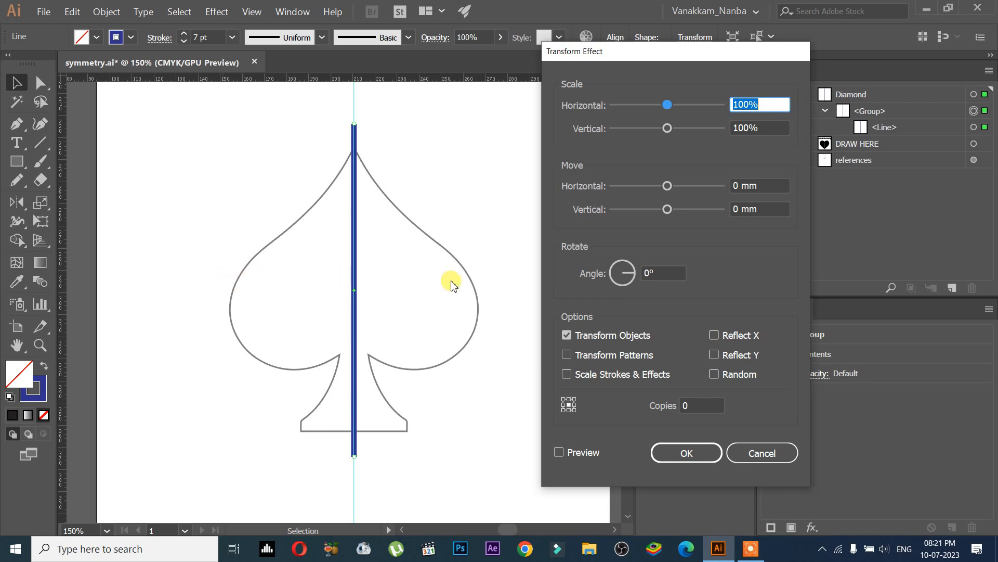
pyautogui.click(715, 336)
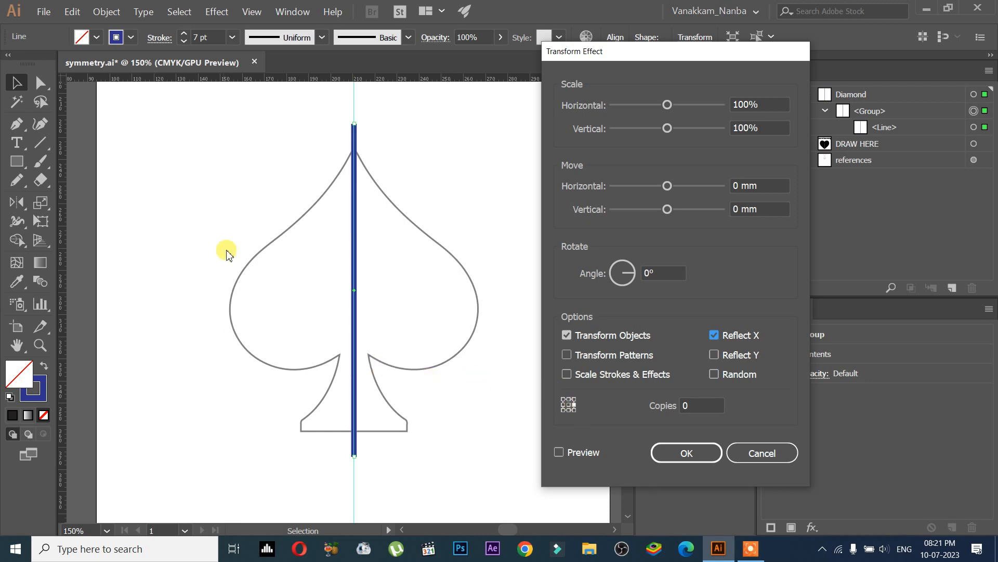
pyautogui.click(583, 452)
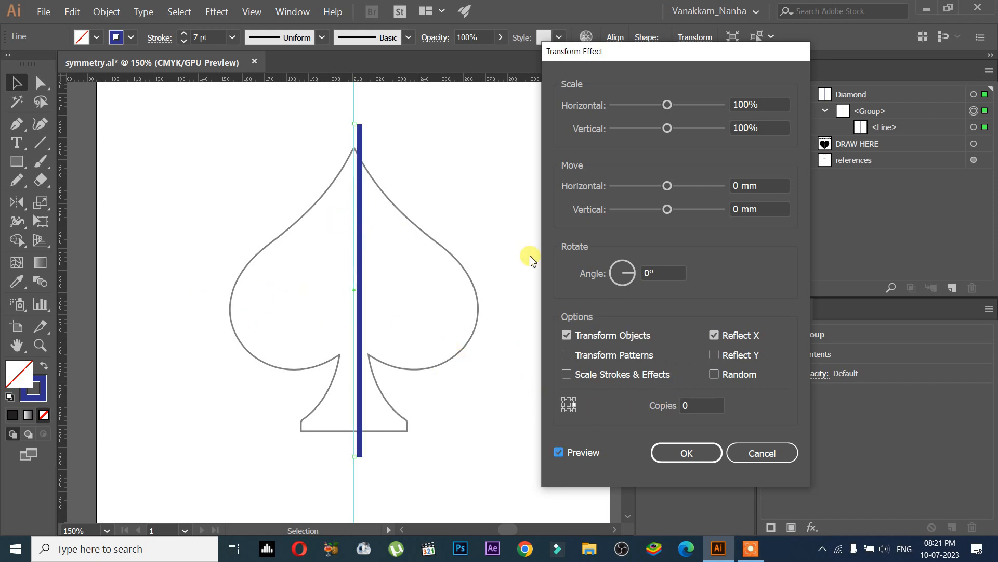
pyautogui.click(696, 403)
pyautogui.press('Up')
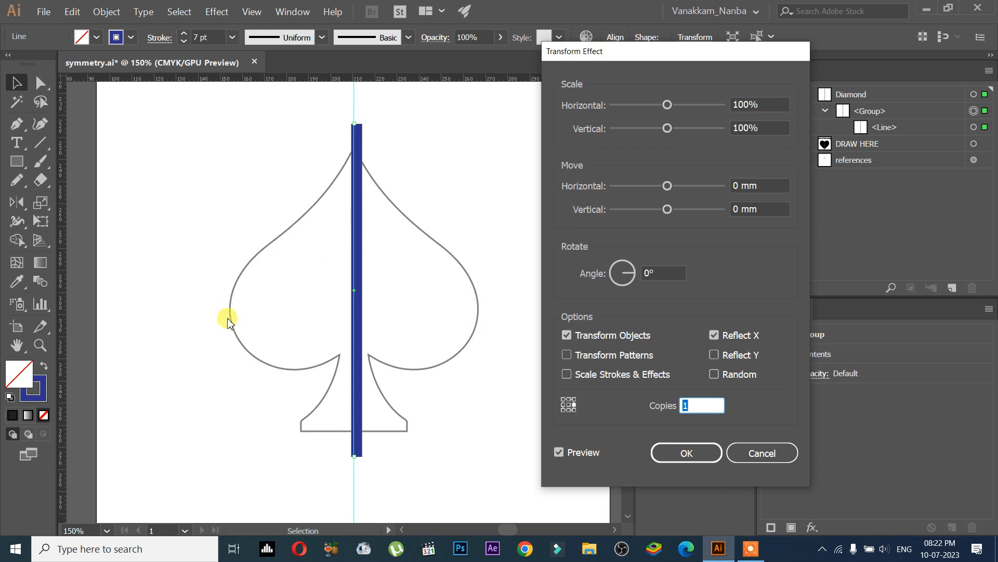
pyautogui.click(694, 402)
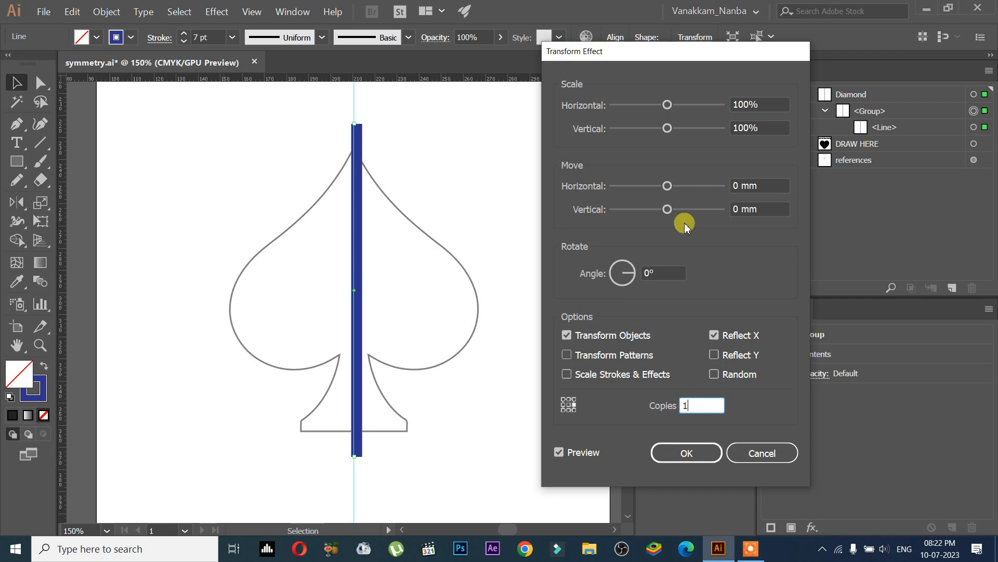
pyautogui.moveTo(686, 56); pyautogui.dragTo(595, 59)
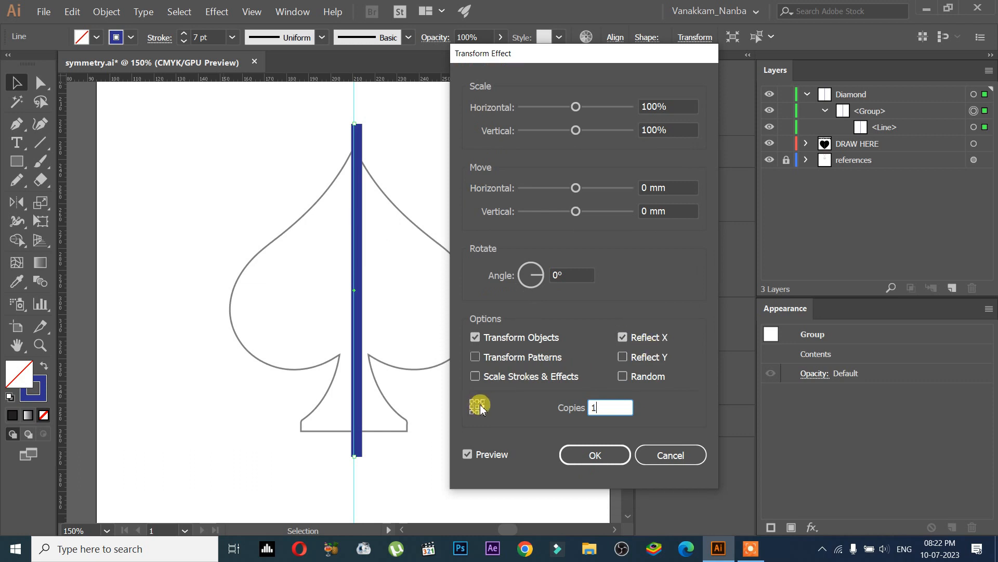
pyautogui.doubleClick(602, 407)
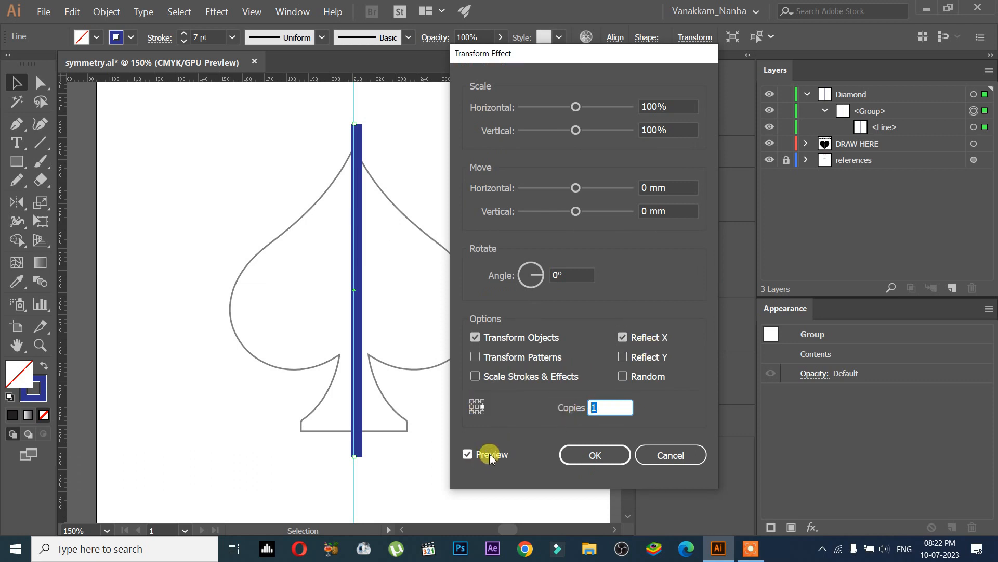
pyautogui.click(598, 455)
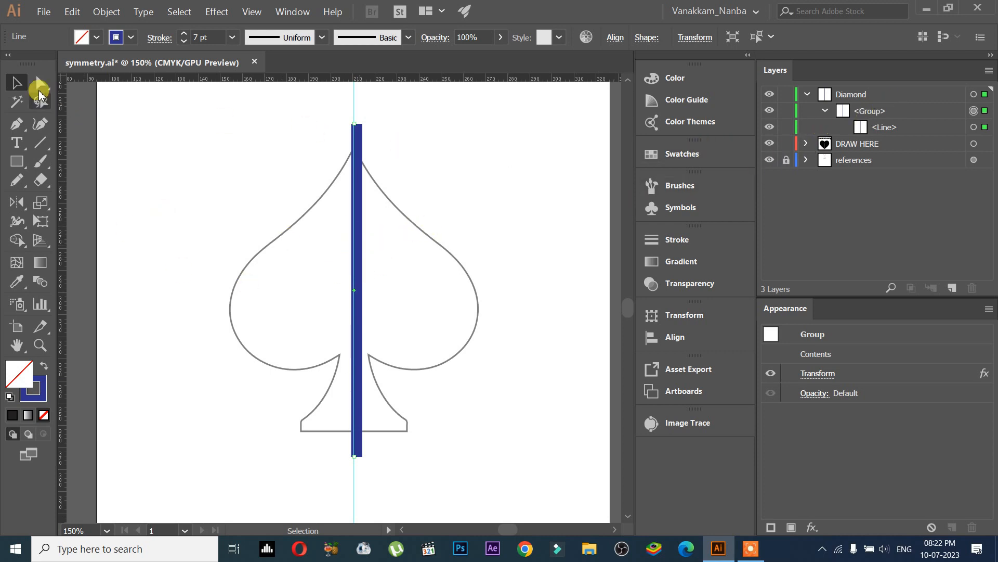
# Step: Enter isolation mode on the group and hide the centre line inside it
pyautogui.doubleClick(354, 138)
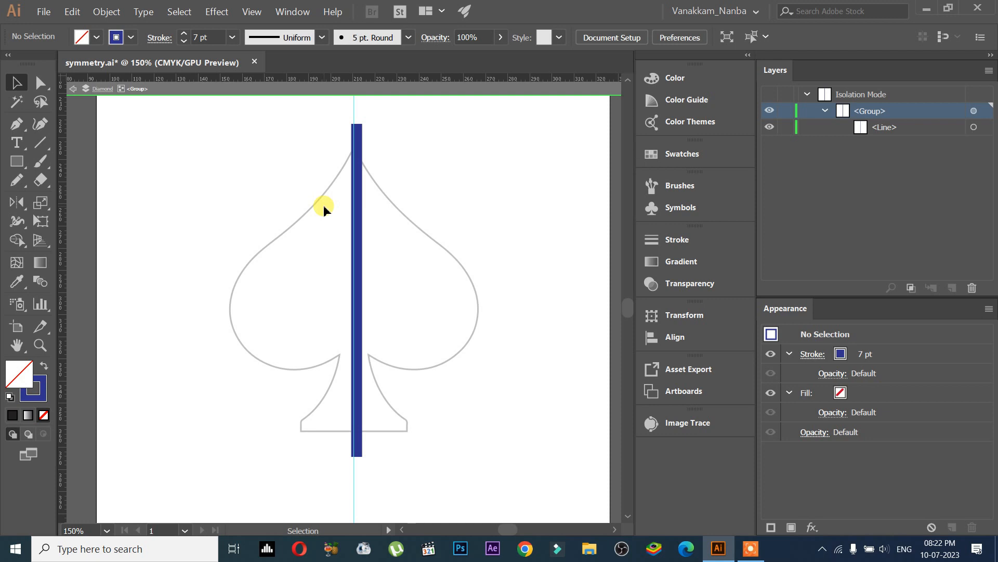
pyautogui.click(769, 127)
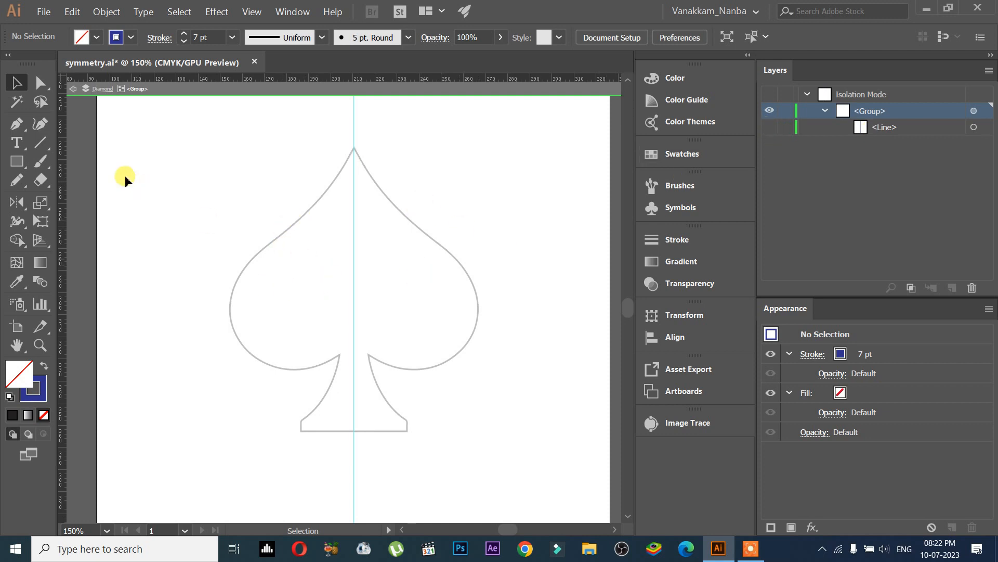
# Step: Sketch sample letters and a wavy line on the left half with the Pencil tool, then delete them
pyautogui.click(15, 182)
pyautogui.moveTo(259, 280); pyautogui.dragTo(272, 312)
pyautogui.moveTo(281, 273); pyautogui.dragTo(280, 272)
pyautogui.moveTo(291, 313)
pyautogui.mouseDown()
pyautogui.moveTo(292, 280)
pyautogui.moveTo(317, 313)
pyautogui.moveTo(318, 272)
pyautogui.mouseUp()
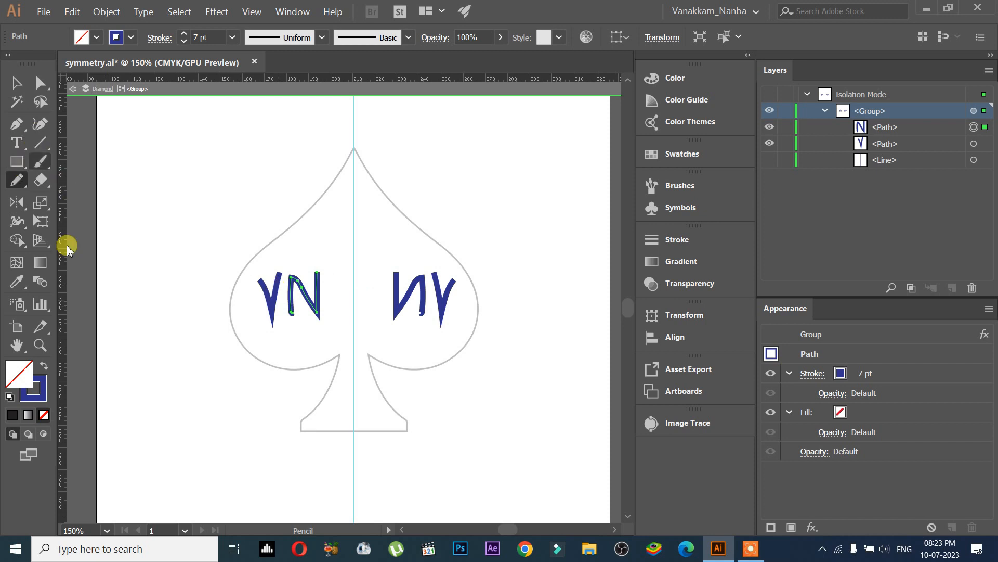
pyautogui.moveTo(252, 341)
pyautogui.mouseDown()
pyautogui.moveTo(295, 327)
pyautogui.moveTo(341, 330)
pyautogui.mouseUp()
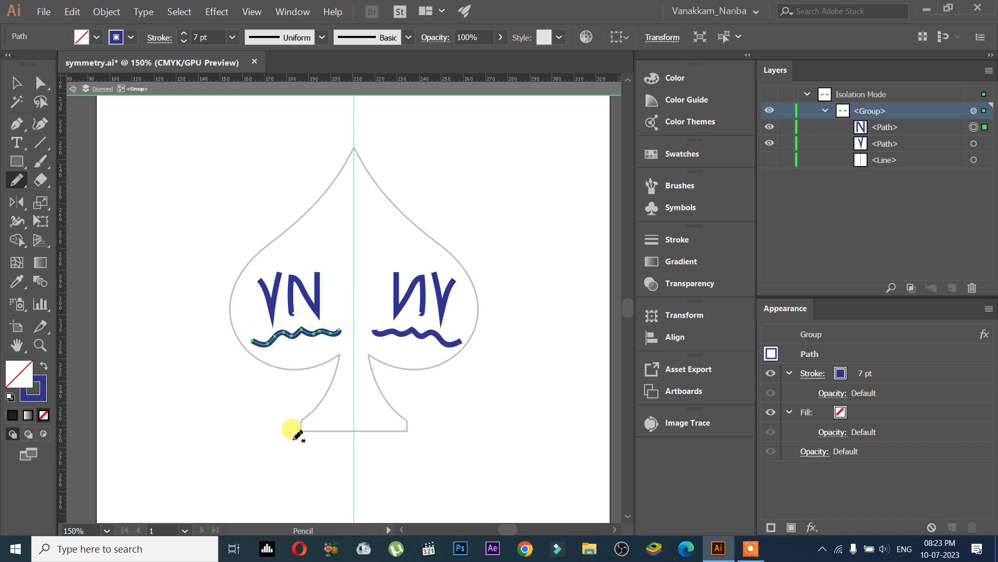
pyautogui.click(17, 94)
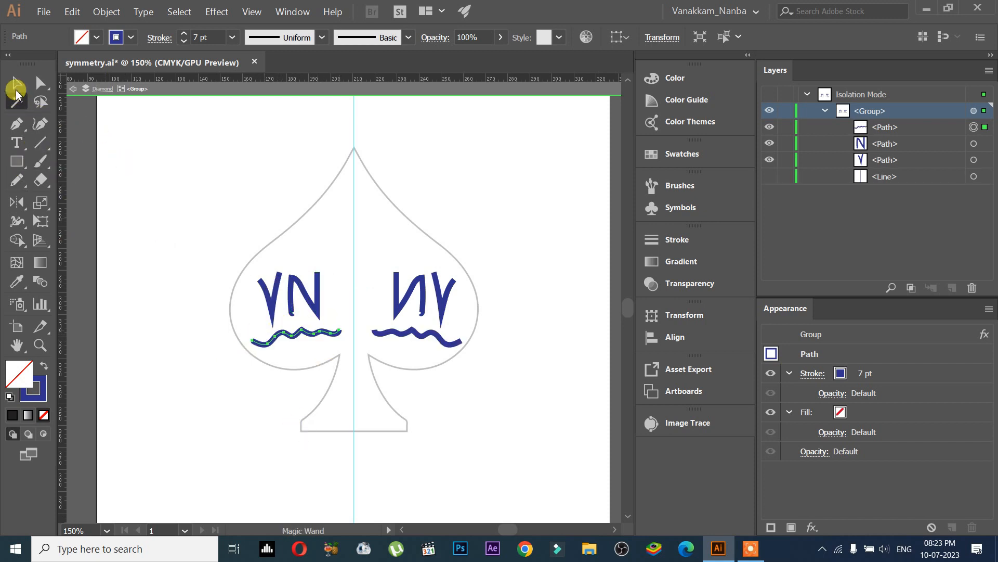
pyautogui.click(16, 89)
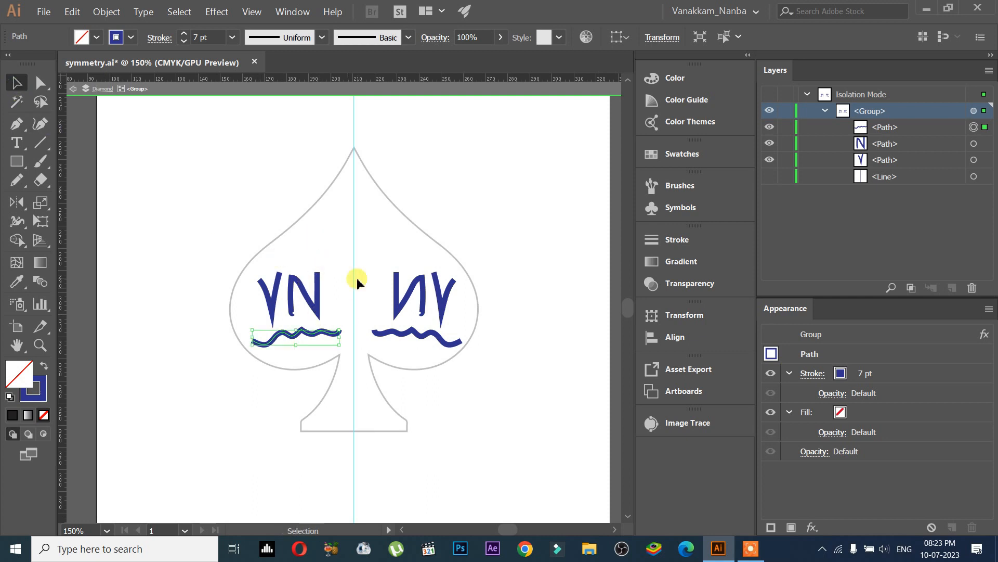
pyautogui.moveTo(302, 322); pyautogui.dragTo(338, 348)
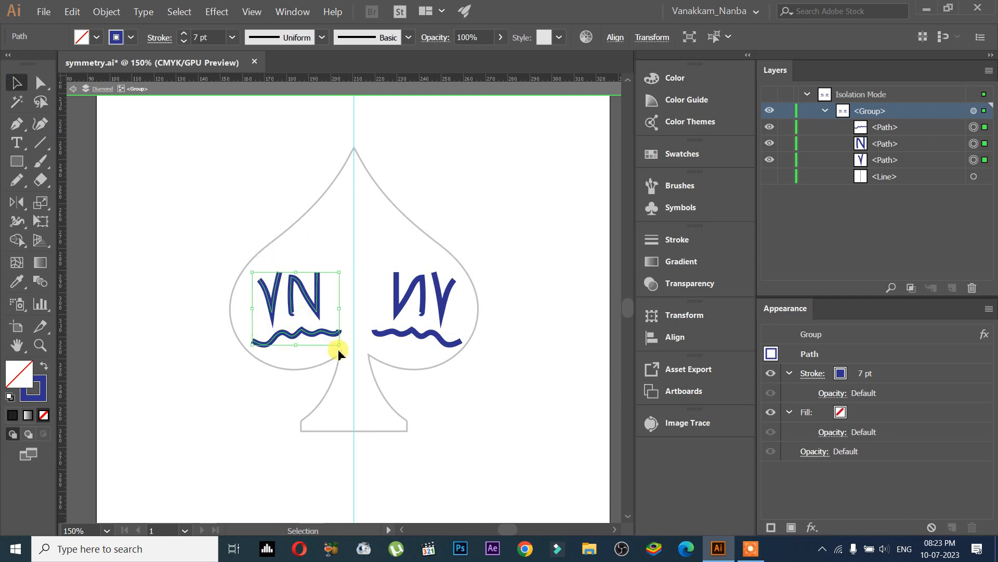
pyautogui.press('Delete')
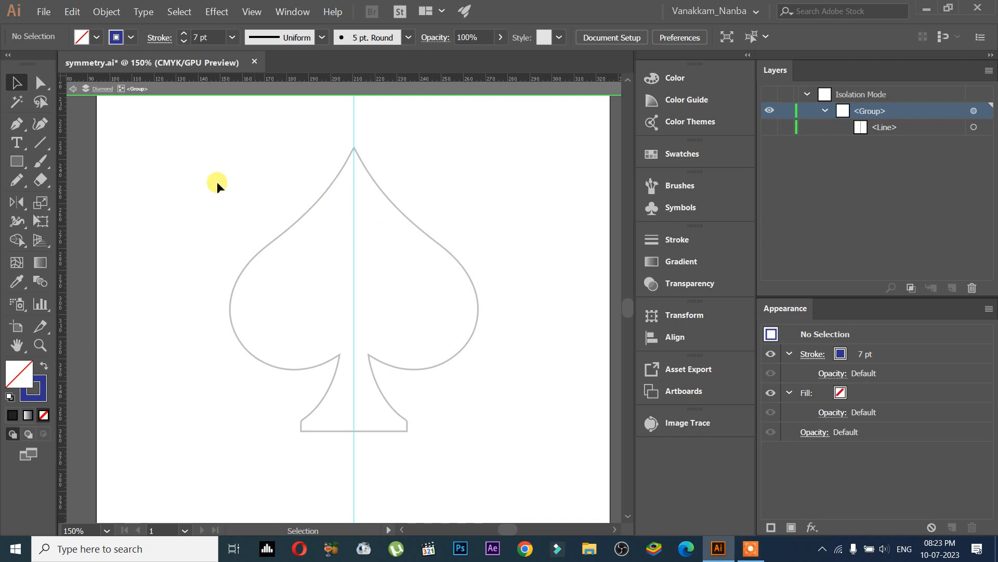
# Step: Trace the spade's left half with the Pen tool from the top point to the stem's centre, close it, and swap stroke to fill
pyautogui.click(17, 125)
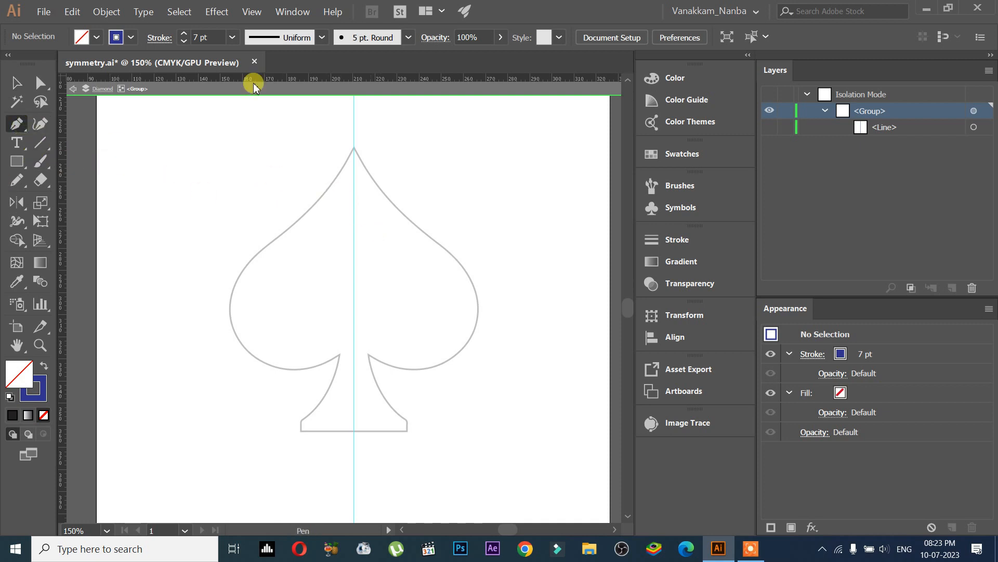
pyautogui.click(354, 149)
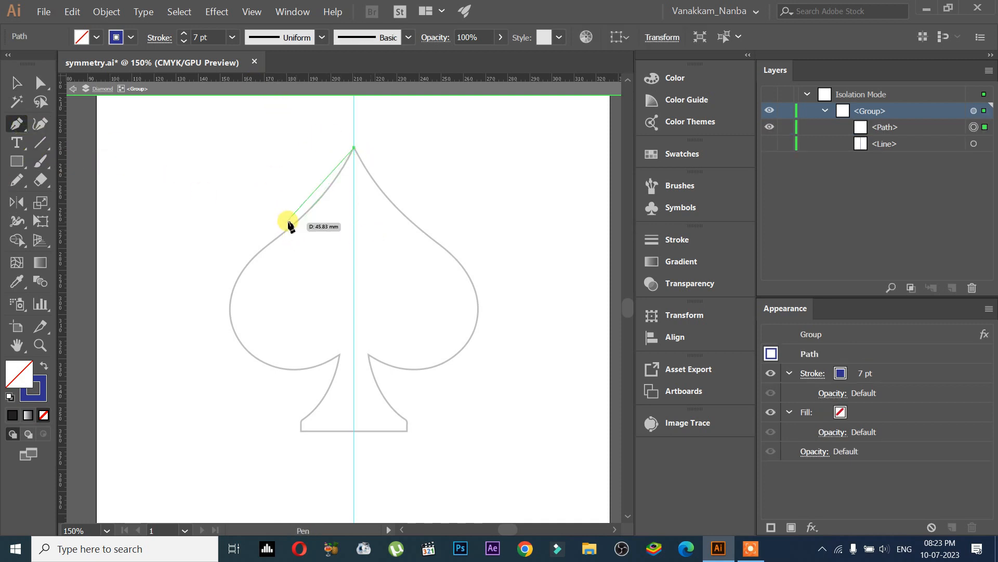
pyautogui.moveTo(285, 229); pyautogui.dragTo(248, 255)
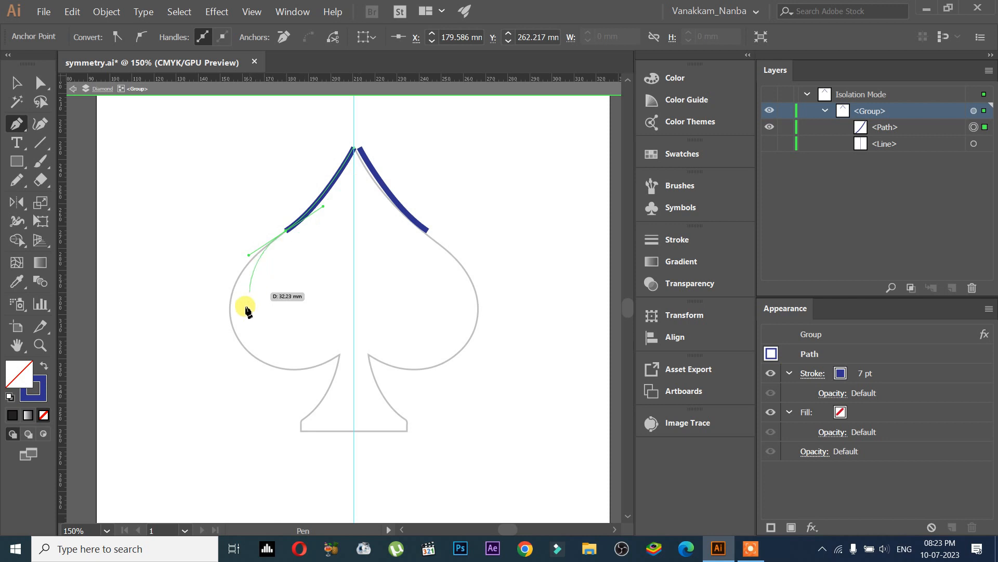
pyautogui.moveTo(292, 376); pyautogui.dragTo(306, 403)
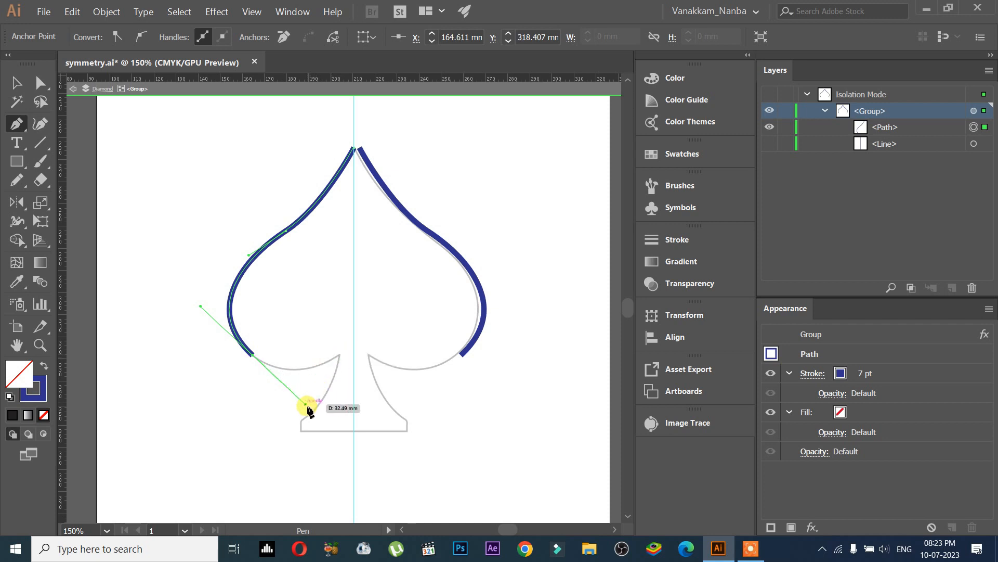
pyautogui.moveTo(307, 405); pyautogui.dragTo(295, 391)
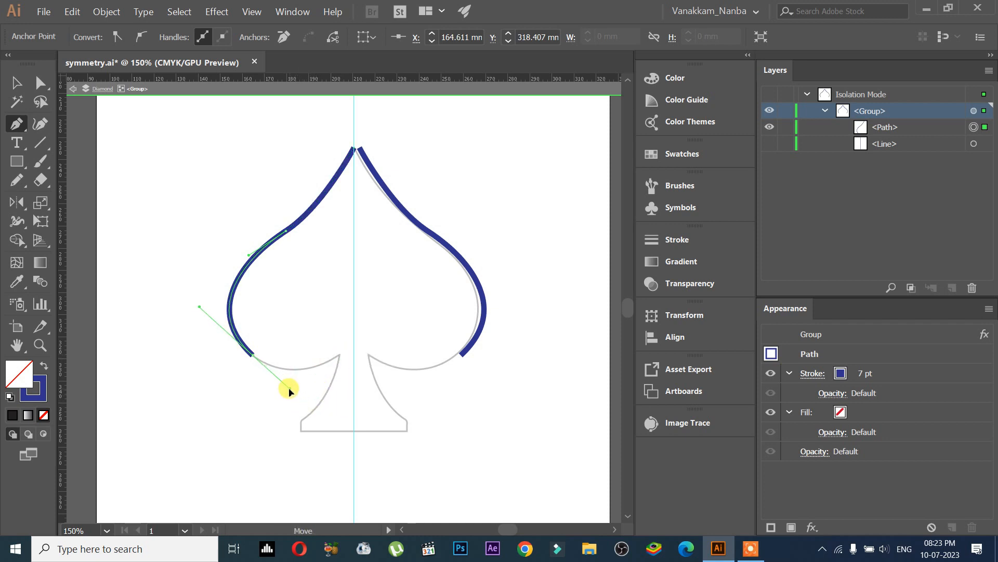
pyautogui.moveTo(341, 356)
pyautogui.mouseDown()
pyautogui.moveTo(311, 416)
pyautogui.moveTo(274, 438)
pyautogui.moveTo(303, 439)
pyautogui.mouseUp()
pyautogui.click(301, 431)
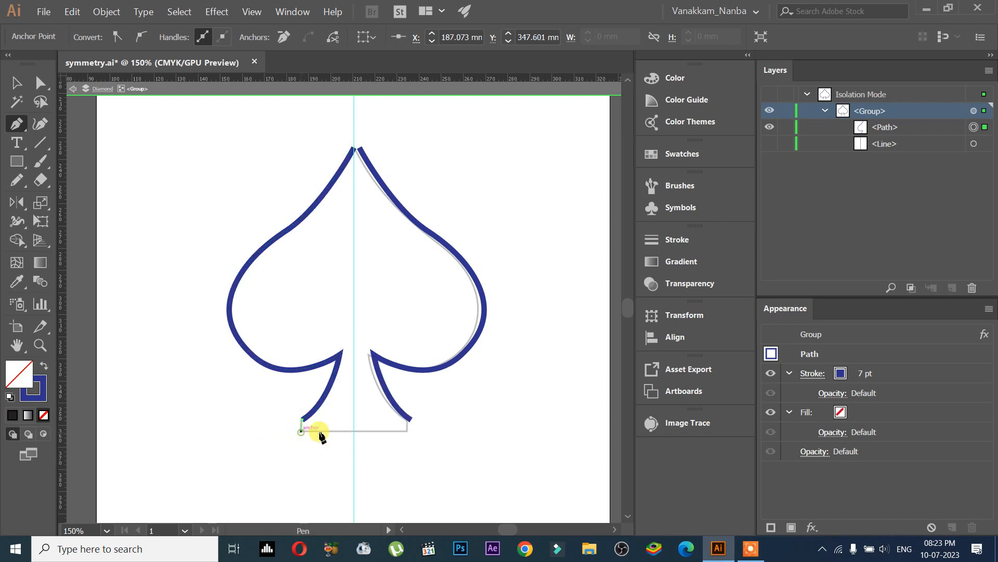
pyautogui.click(355, 431)
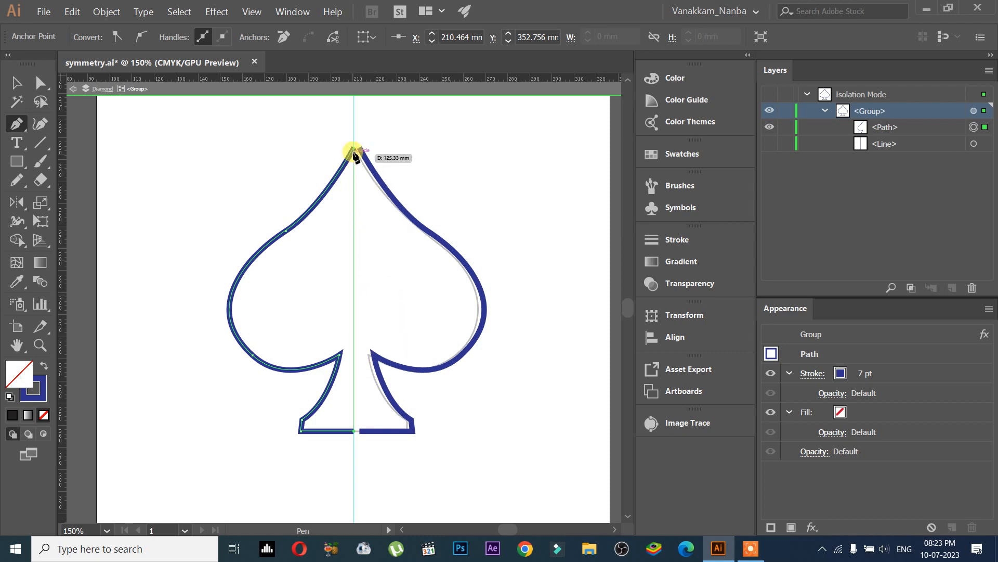
pyautogui.click(354, 148)
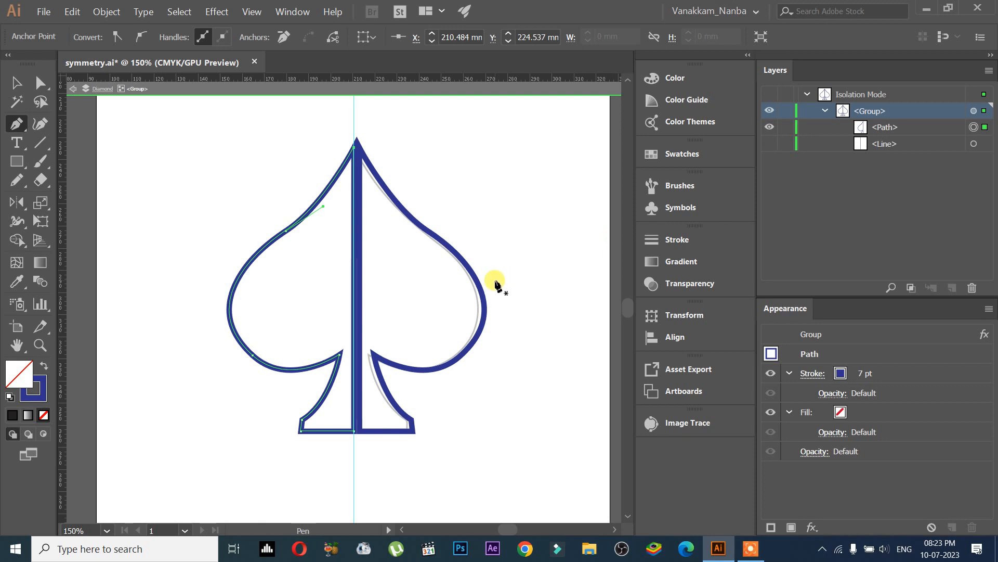
pyautogui.hotkey('shift', 'x')
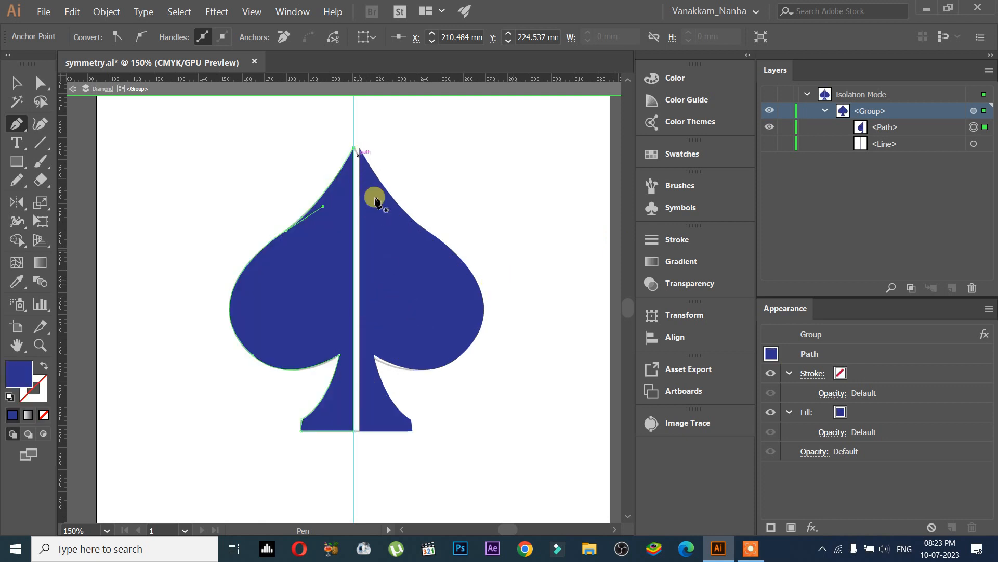
# Step: Show the centre line inside the group again
pyautogui.scroll(1, 356, 161)
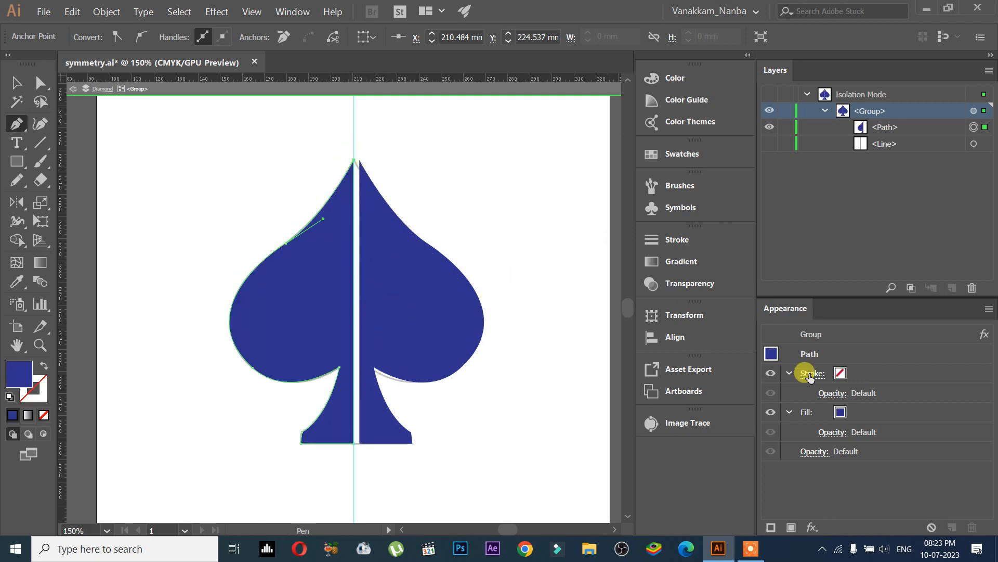
pyautogui.click(881, 144)
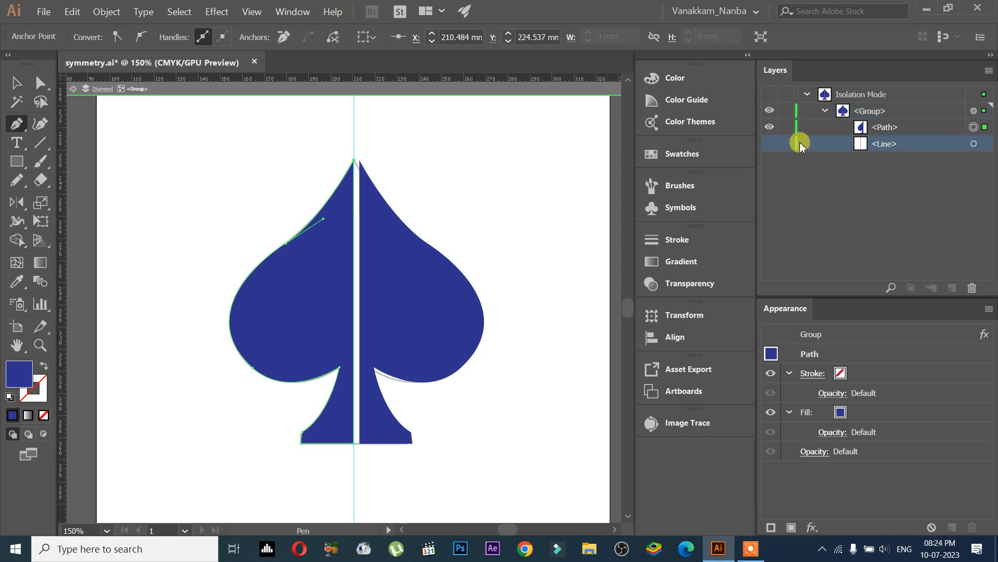
pyautogui.click(769, 143)
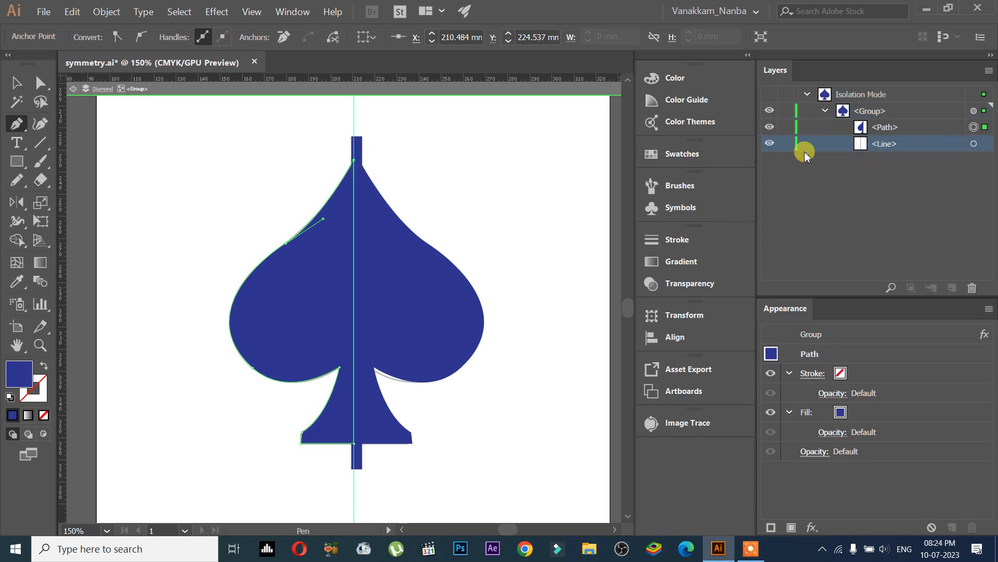
# Step: Adjust the centre line's stroke weight in the group, then hide the centre line again
pyautogui.click(819, 373)
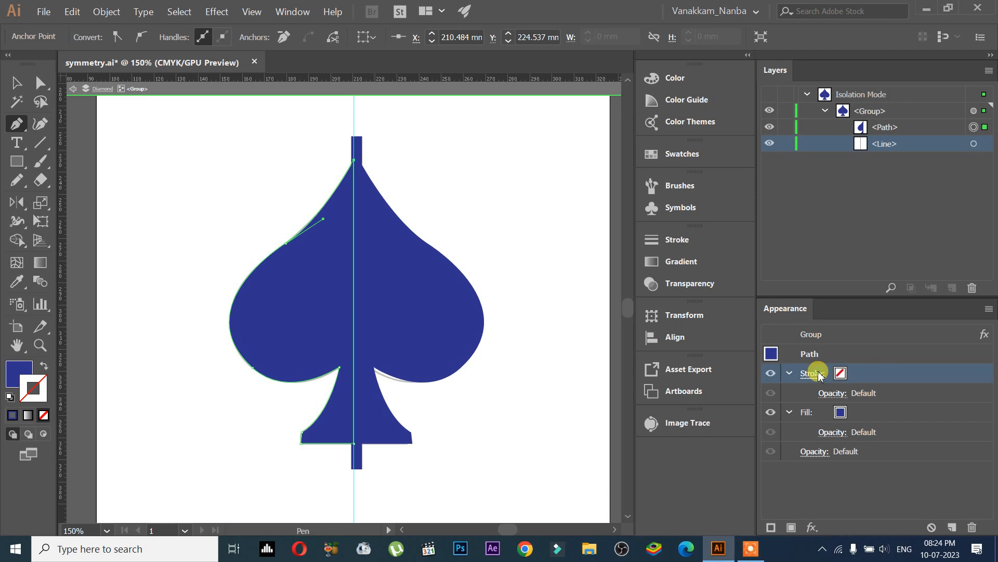
pyautogui.click(873, 376)
pyautogui.click(838, 139)
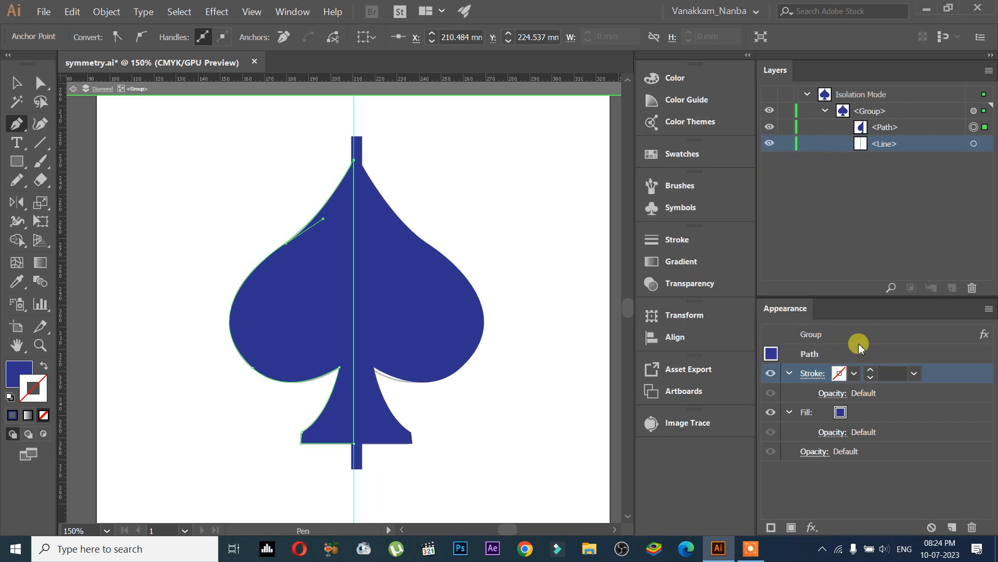
pyautogui.click(874, 378)
pyautogui.click(873, 378)
pyautogui.click(874, 378)
pyautogui.click(874, 378)
pyautogui.click(874, 378)
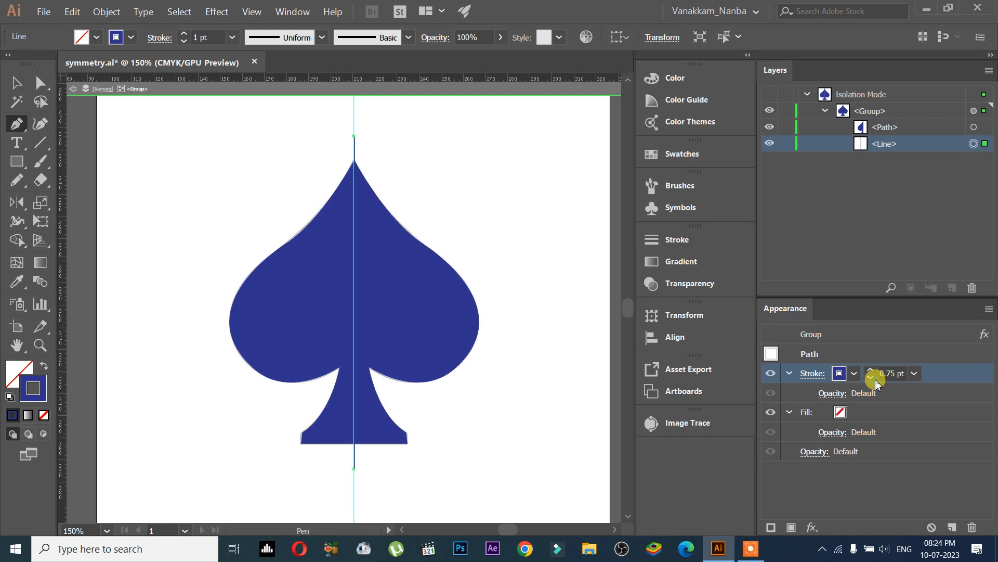
pyautogui.click(870, 370)
pyautogui.click(871, 378)
pyautogui.click(871, 378)
pyautogui.click(871, 378)
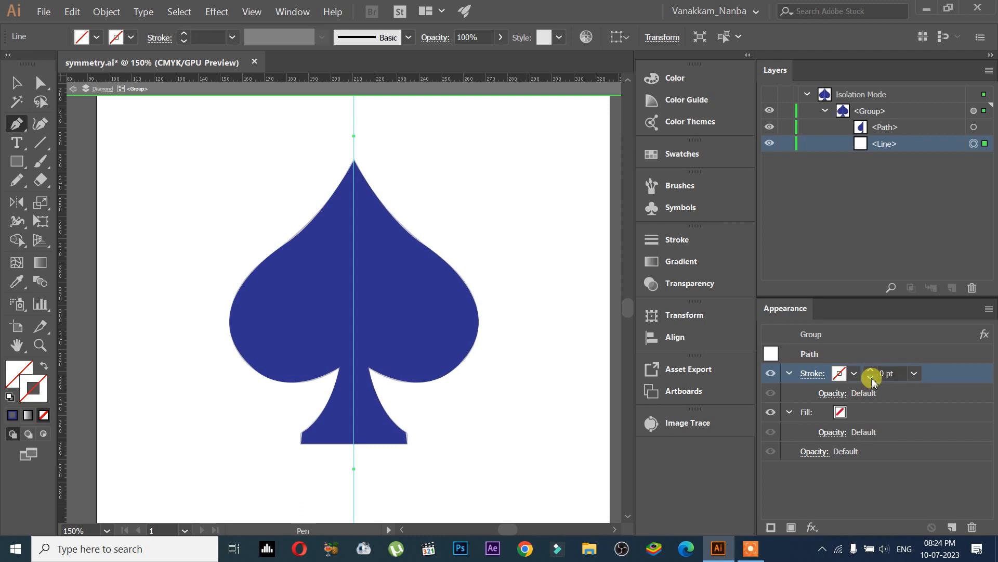
pyautogui.click(871, 370)
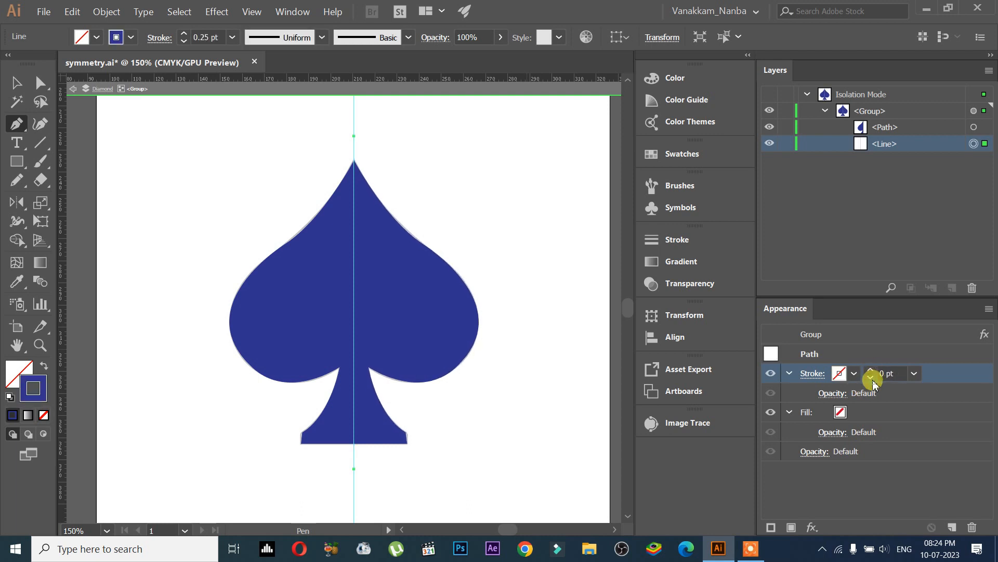
pyautogui.click(871, 378)
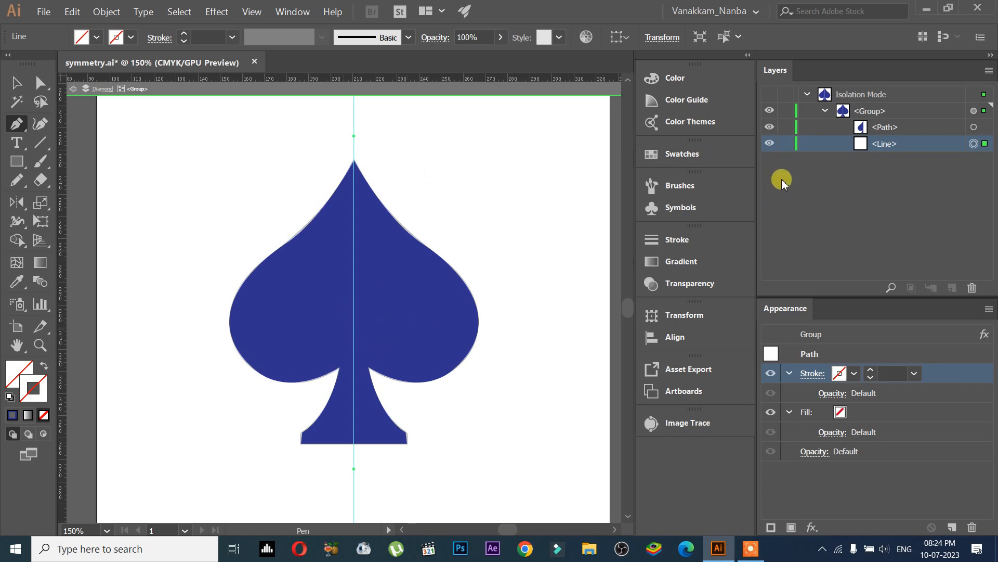
pyautogui.click(770, 143)
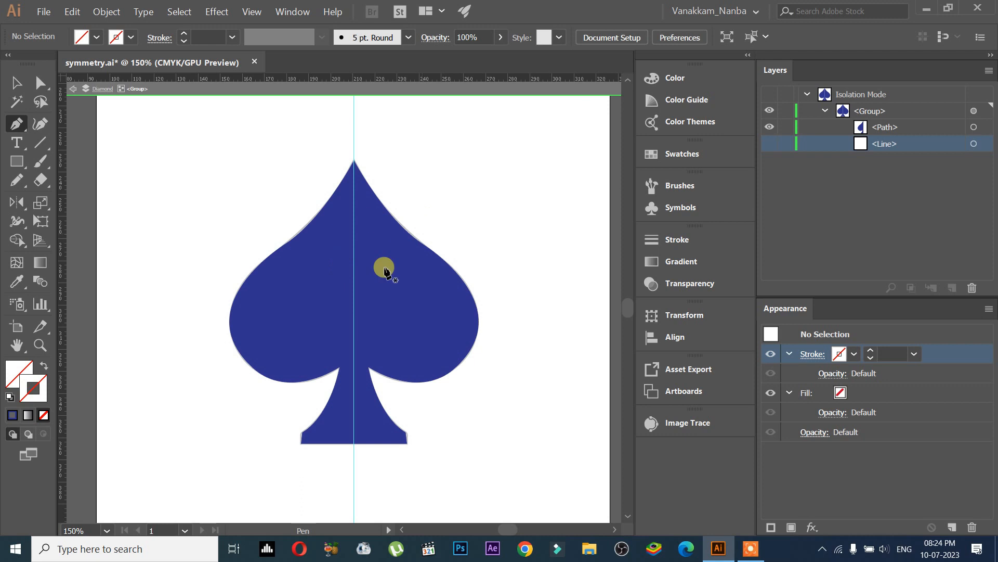
# Step: Try nudging the spade's half-path with the Selection tool, then undo the move
pyautogui.click(16, 82)
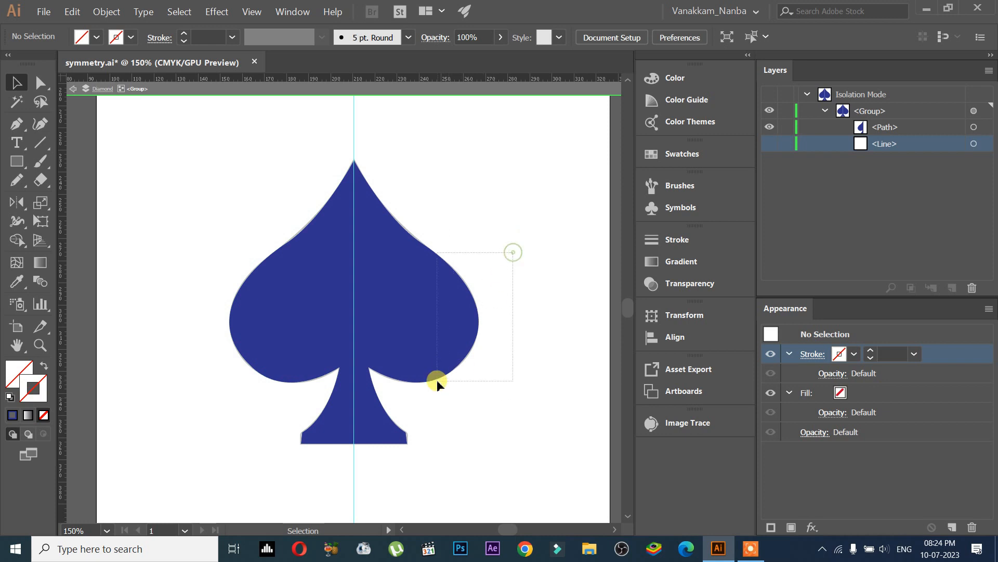
pyautogui.click(249, 381)
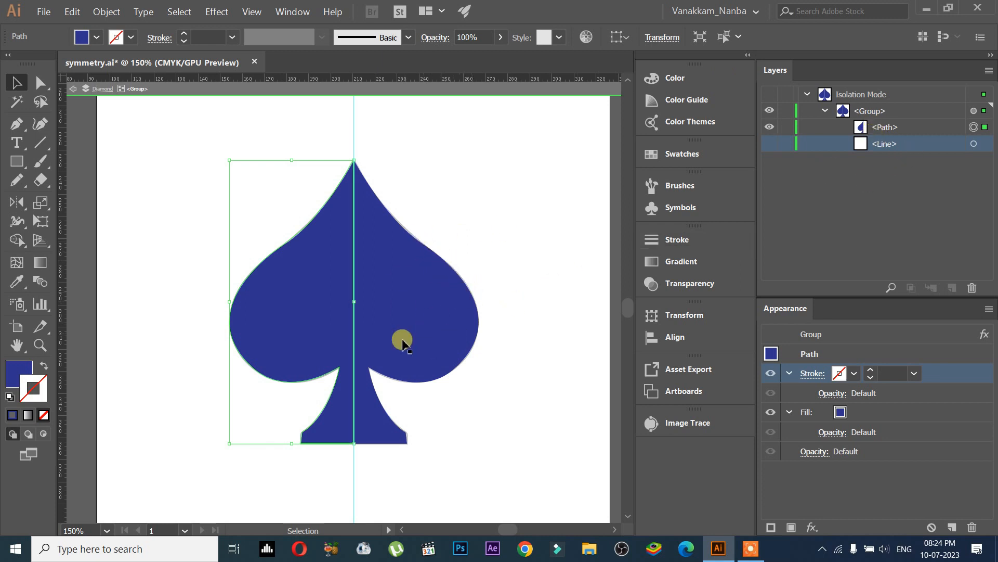
pyautogui.moveTo(372, 316); pyautogui.dragTo(389, 296)
pyautogui.hotkey('ctrl', 'z')
pyautogui.hotkey('ctrl', 'z')
pyautogui.hotkey('ctrl', 'z')
pyautogui.hotkey('ctrl', 'shift', 'z')
pyautogui.hotkey('ctrl', 'z')
pyautogui.hotkey('ctrl', 'shift', 'z')
# Step: Try dragging the stem junction anchor of the half-path upward, then undo the change
pyautogui.click(16, 125)
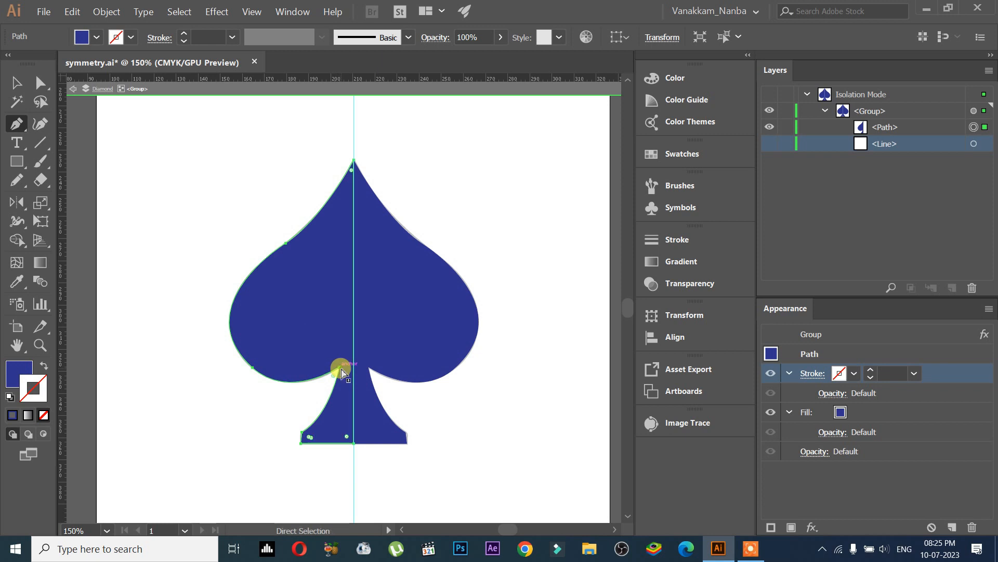
pyautogui.moveTo(342, 371); pyautogui.dragTo(345, 245)
pyautogui.click(41, 82)
pyautogui.click(325, 383)
pyautogui.click(346, 368)
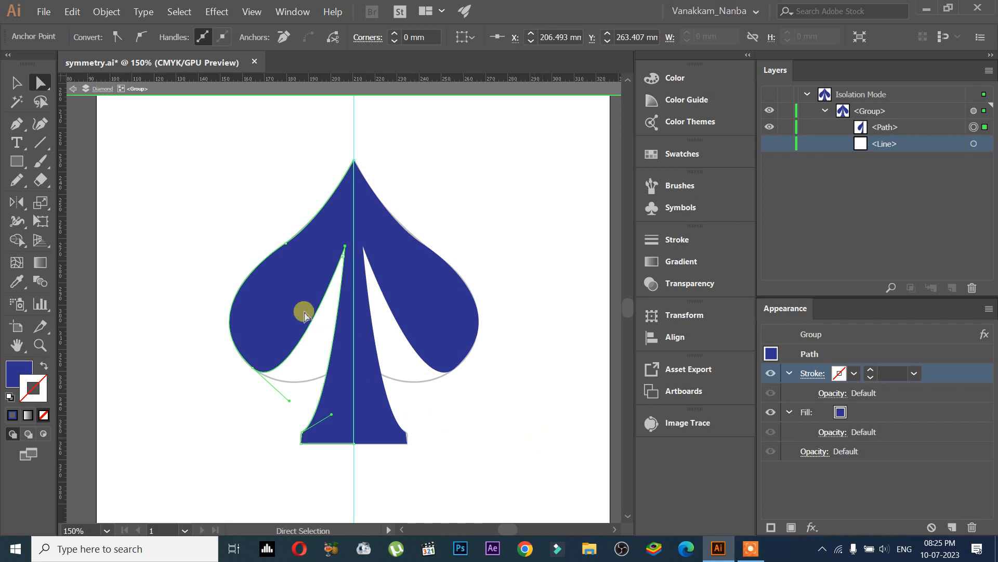
pyautogui.click(17, 83)
pyautogui.click(151, 195)
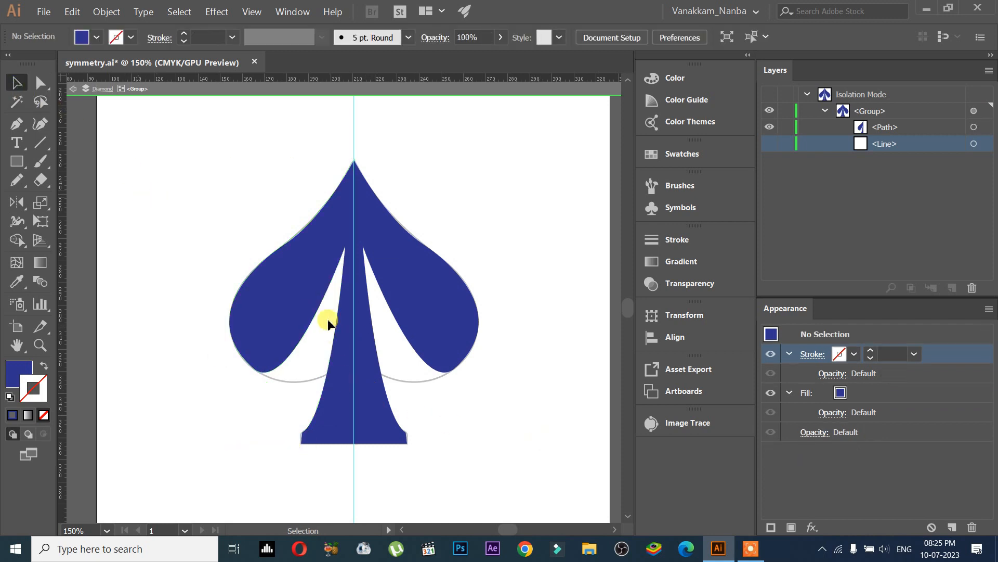
pyautogui.hotkey('ctrl', 'z')
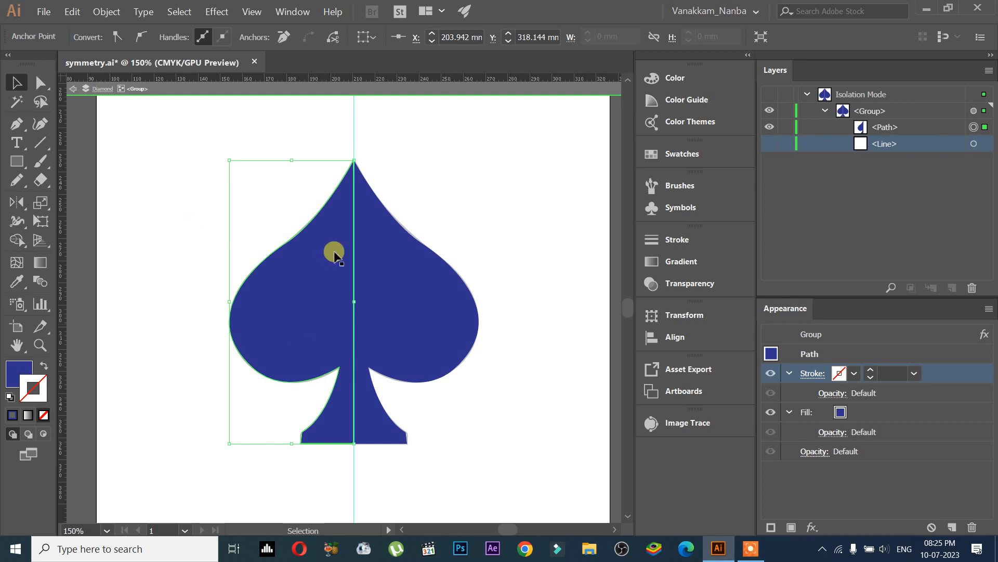
# Step: Exit isolation mode and select the spade group in the Diamond layer
pyautogui.click(483, 262)
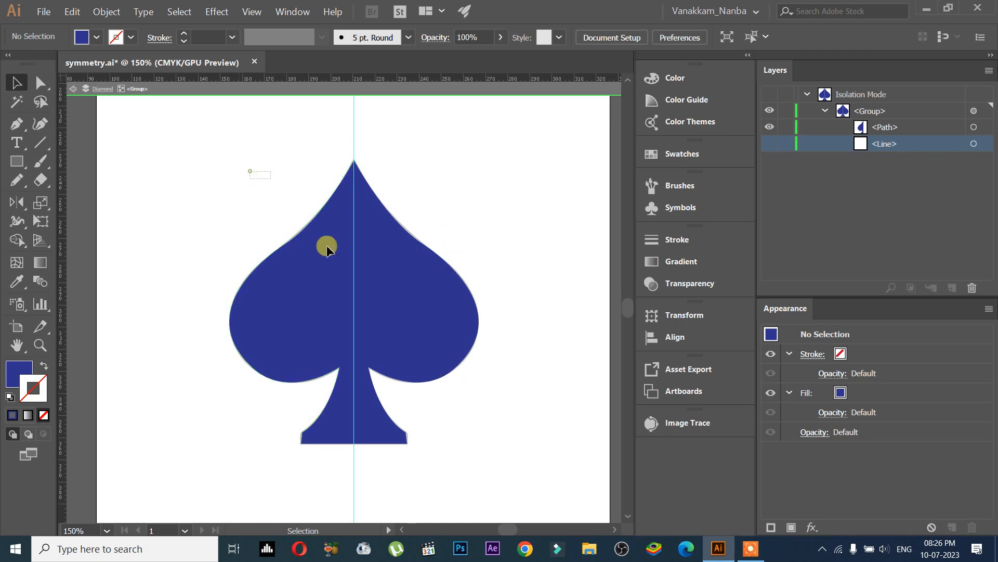
pyautogui.click(432, 364)
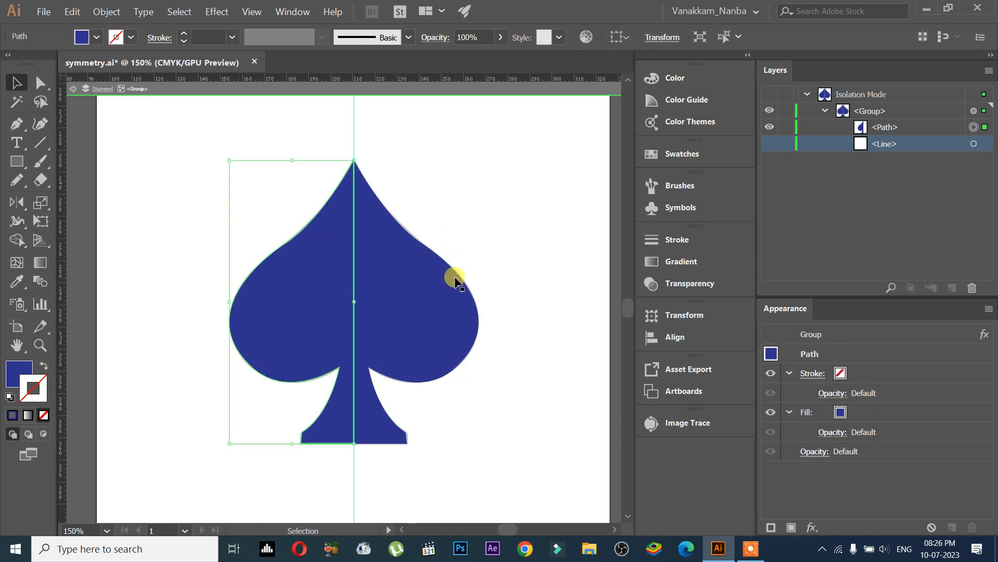
pyautogui.press('Escape')
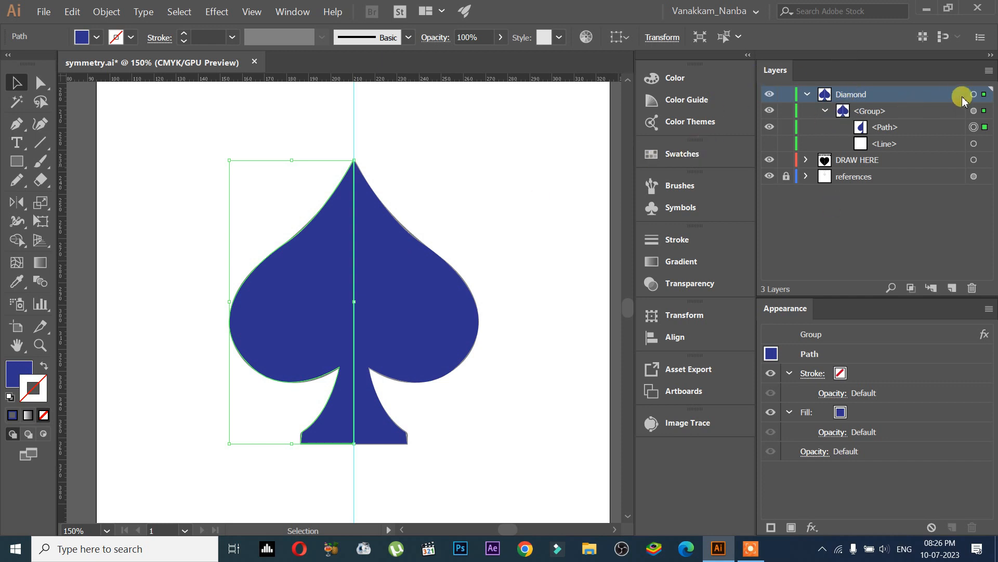
pyautogui.click(980, 95)
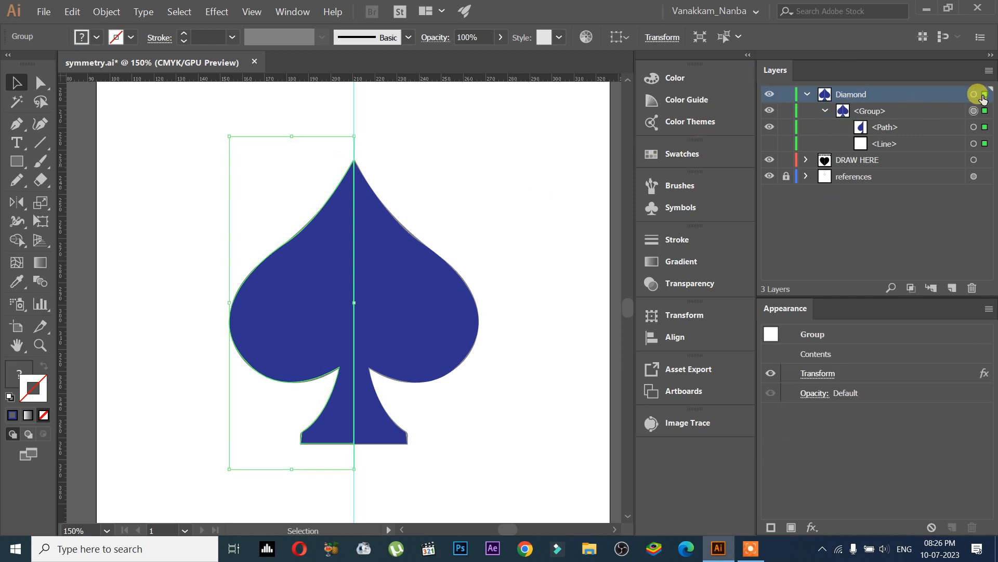
pyautogui.click(806, 96)
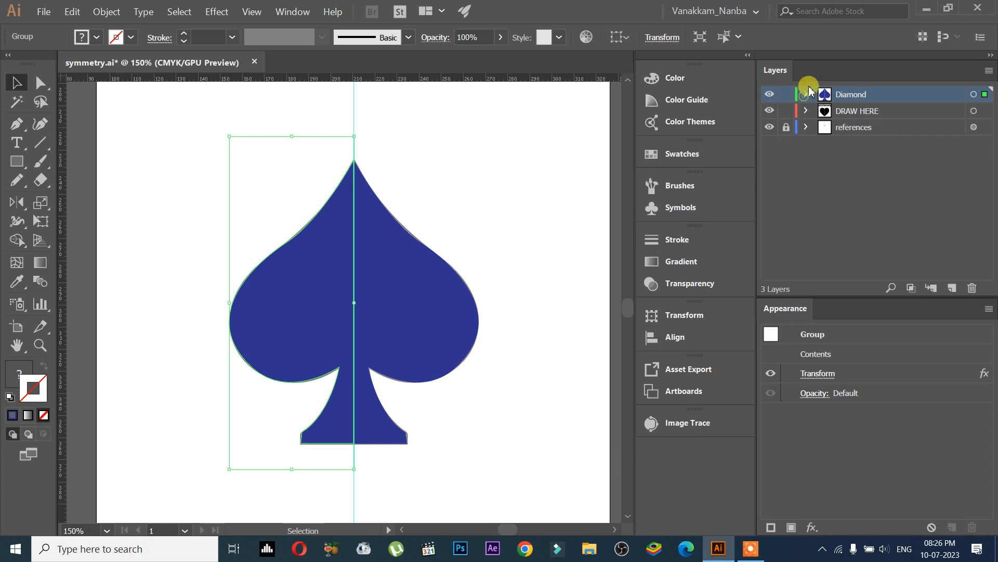
# Step: Select the spade group and expand its appearance so the reflected half becomes real paths
pyautogui.click(104, 13)
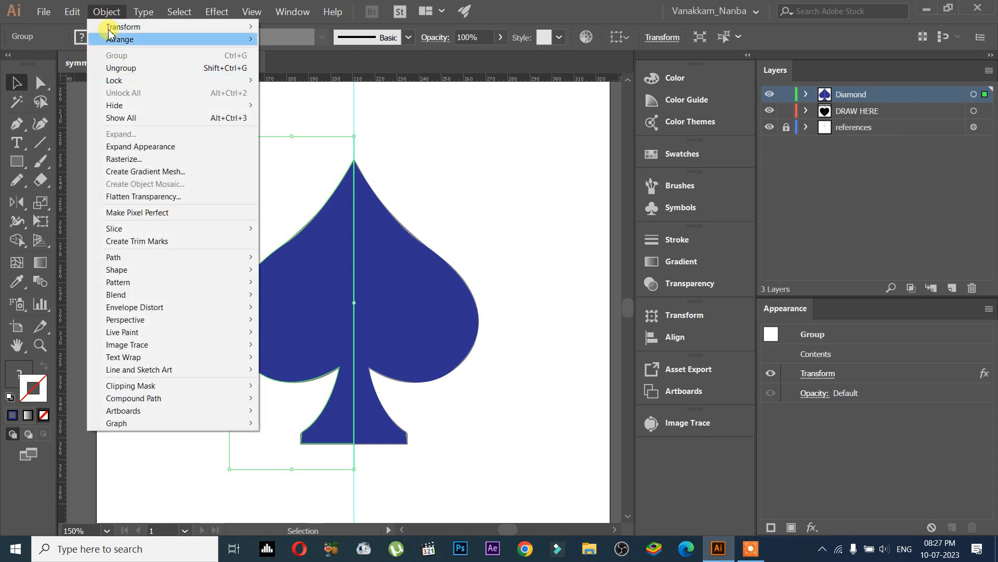
pyautogui.click(106, 12)
pyautogui.click(107, 11)
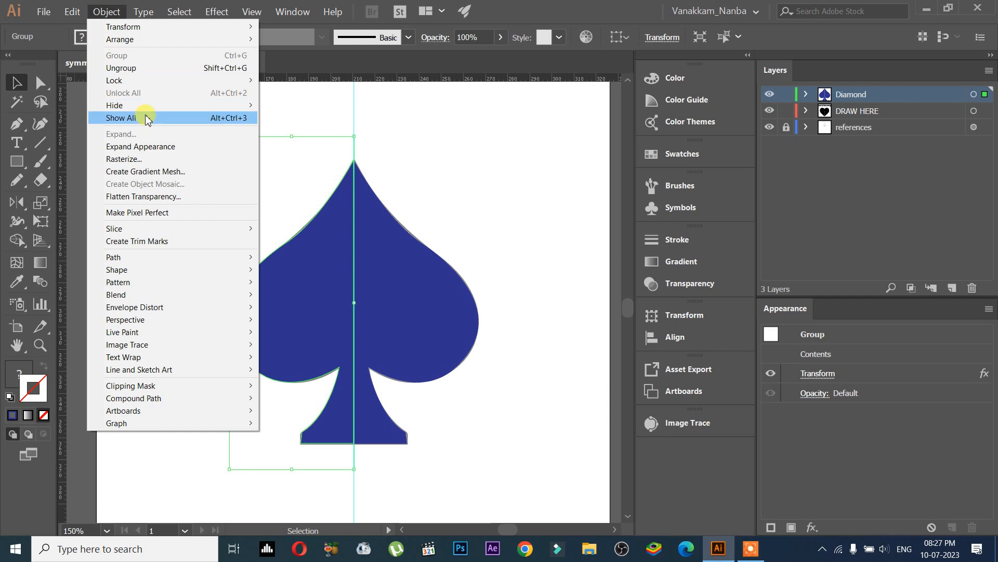
pyautogui.click(929, 97)
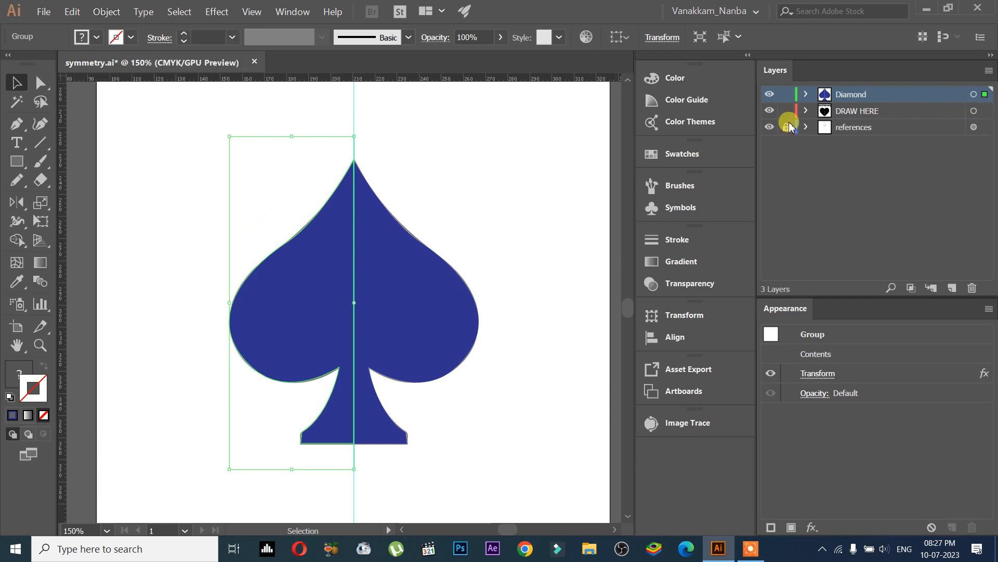
pyautogui.click(106, 12)
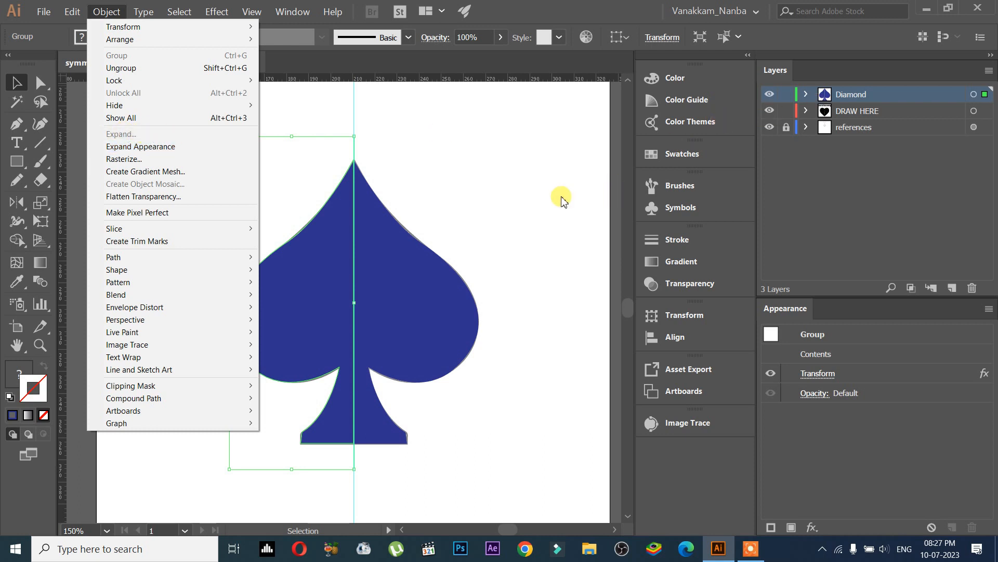
pyautogui.click(488, 211)
pyautogui.moveTo(271, 161); pyautogui.dragTo(423, 291)
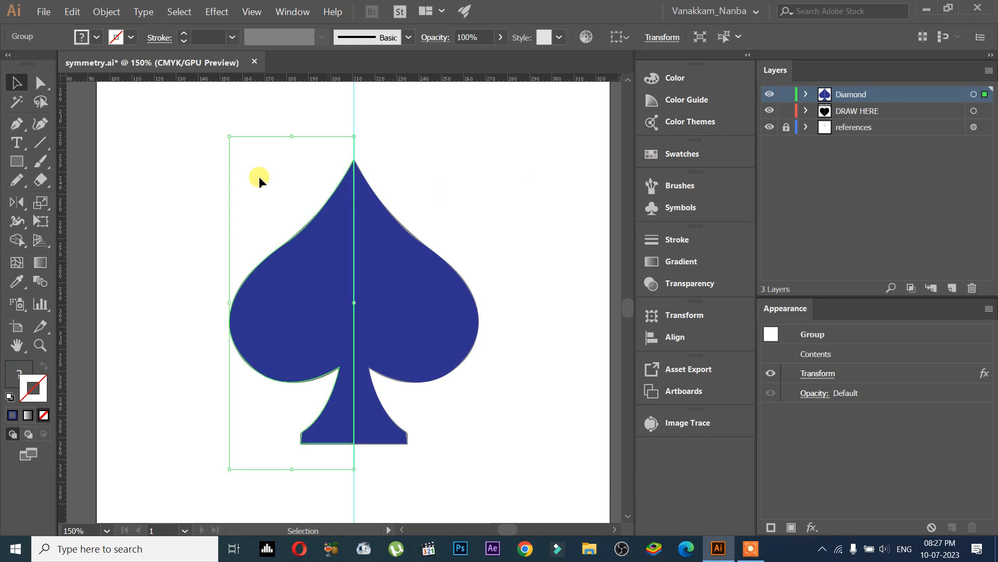
pyautogui.click(105, 18)
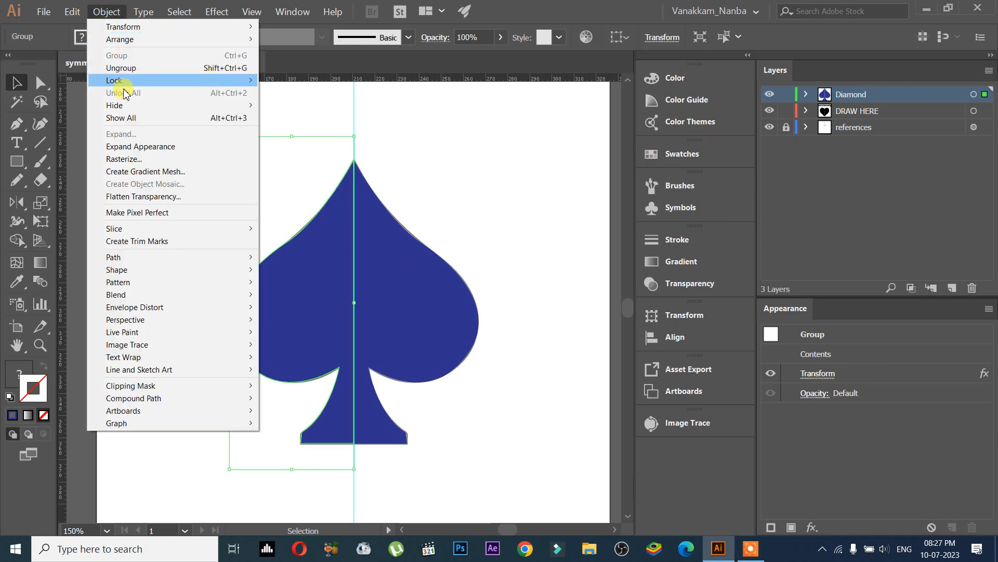
pyautogui.click(191, 148)
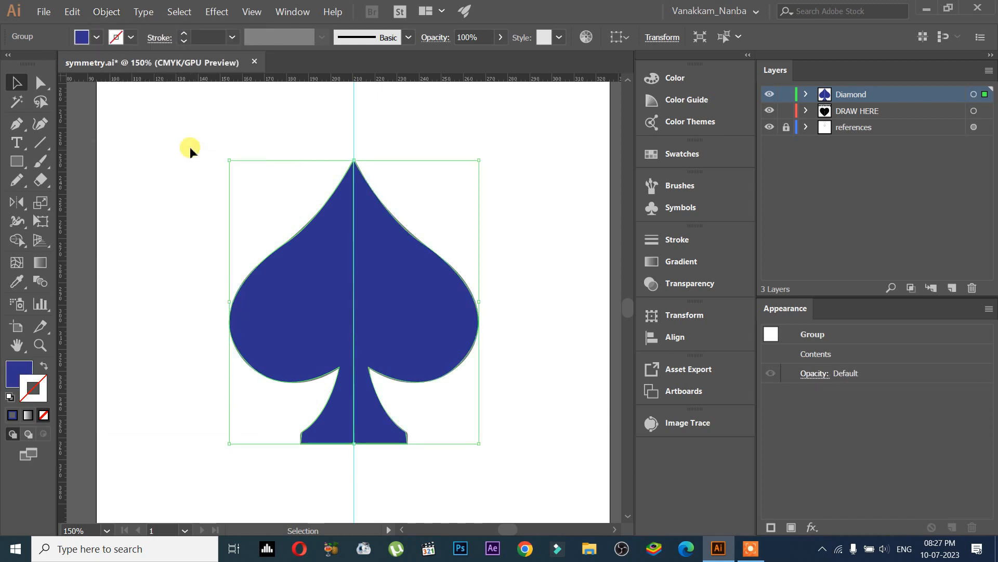
# Step: Expand the Diamond layer's group to inspect the two halves it contains
pyautogui.moveTo(434, 338); pyautogui.dragTo(503, 326)
pyautogui.hotkey('ctrl', 'z')
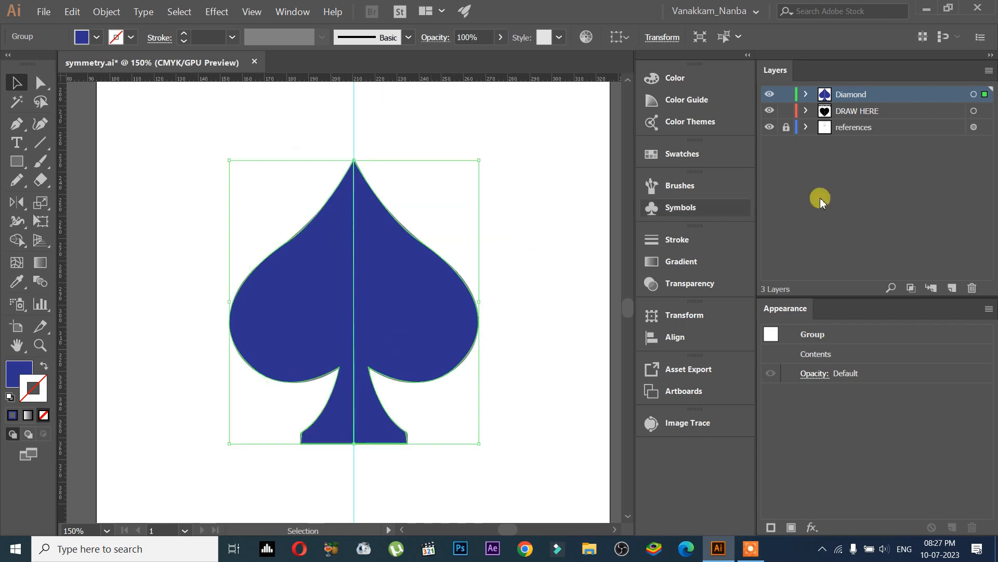
pyautogui.click(806, 95)
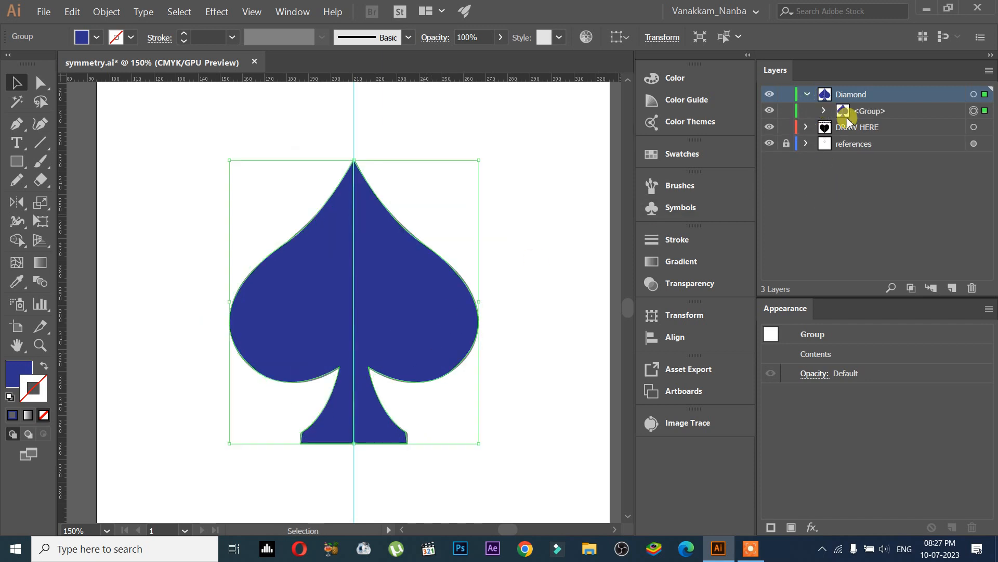
pyautogui.click(826, 111)
pyautogui.click(872, 128)
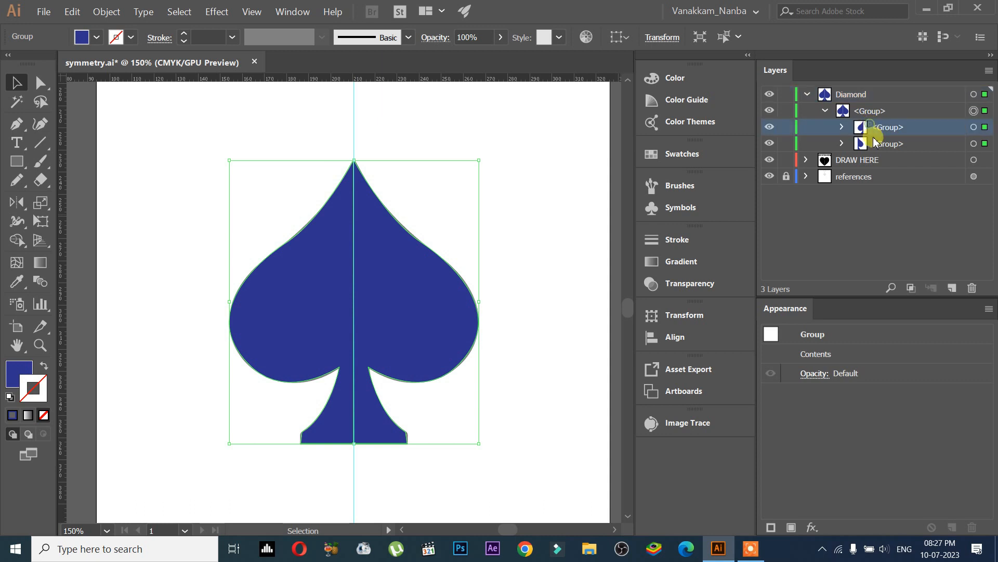
pyautogui.click(877, 144)
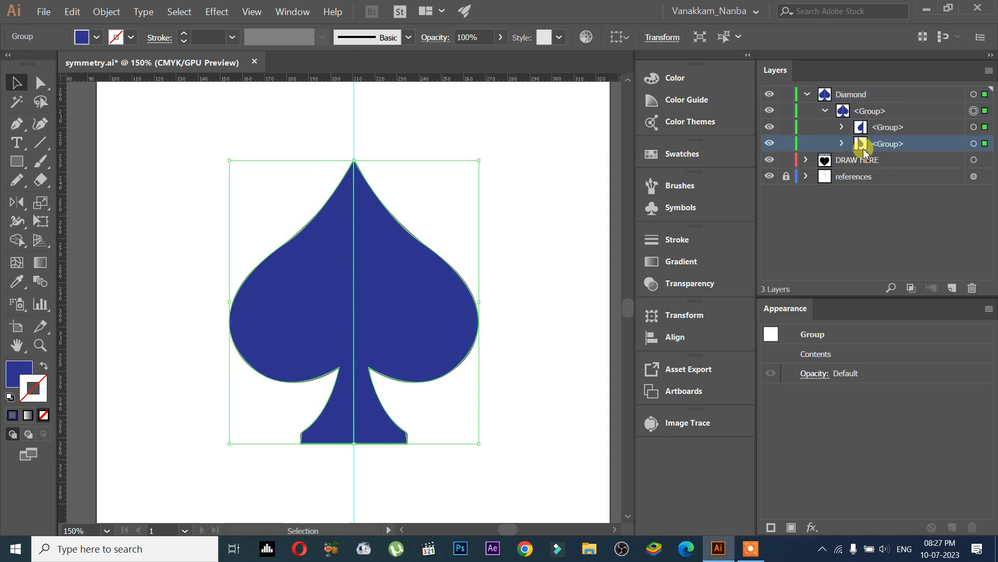
pyautogui.click(106, 11)
pyautogui.click(435, 173)
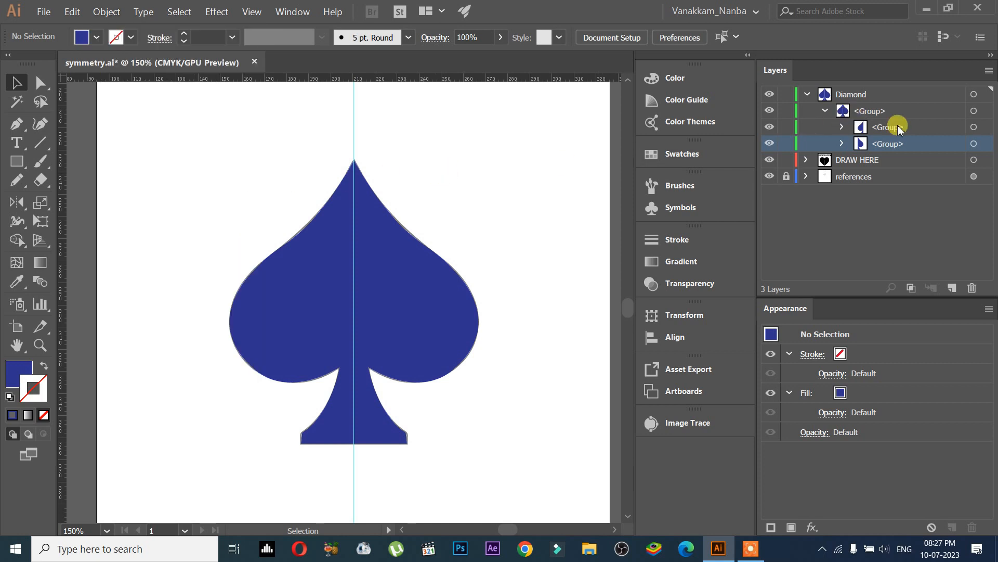
# Step: Try merging both spade halves with the Shape Builder tool, then undo the merge
pyautogui.moveTo(178, 172); pyautogui.dragTo(485, 311)
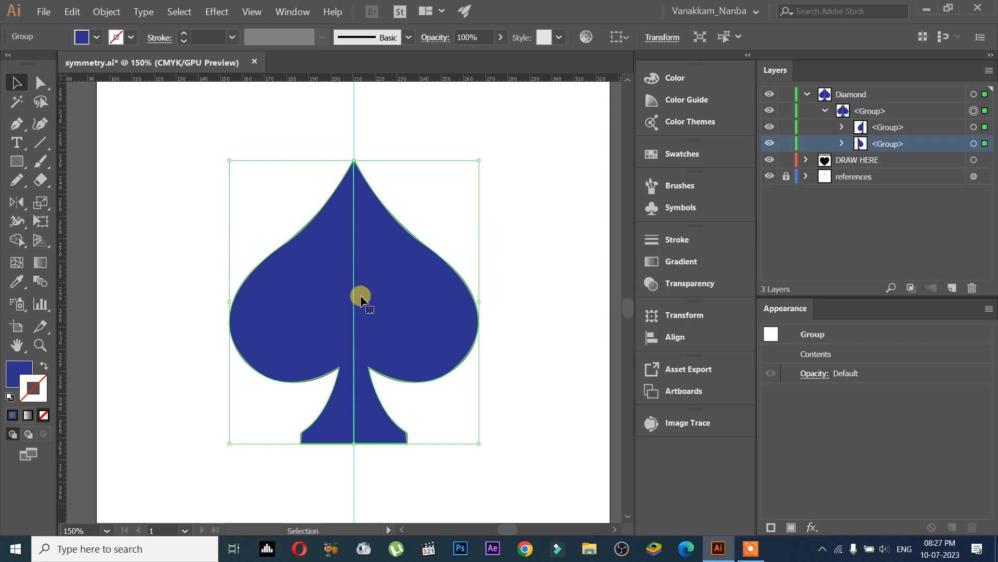
pyautogui.click(15, 242)
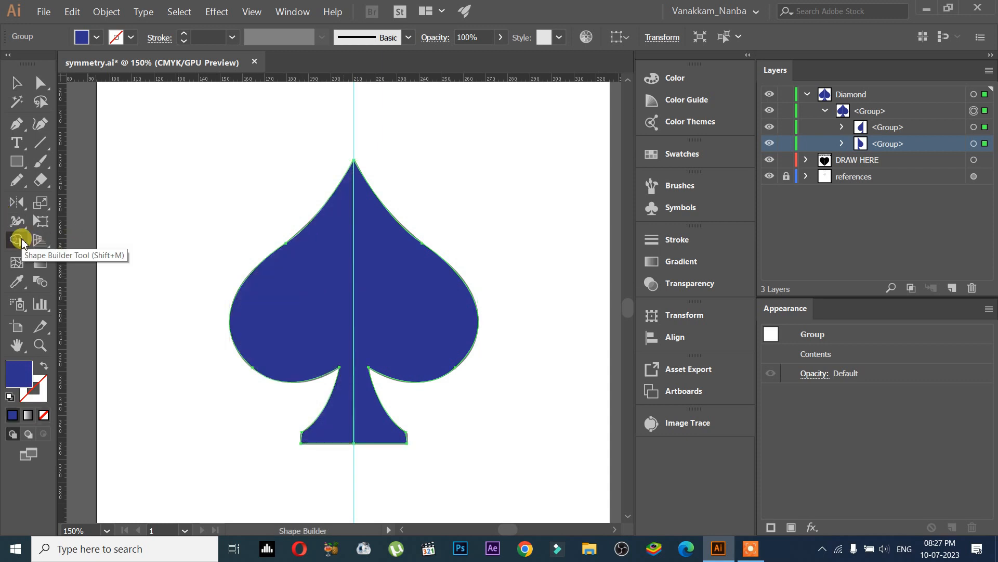
pyautogui.moveTo(285, 284); pyautogui.dragTo(405, 288)
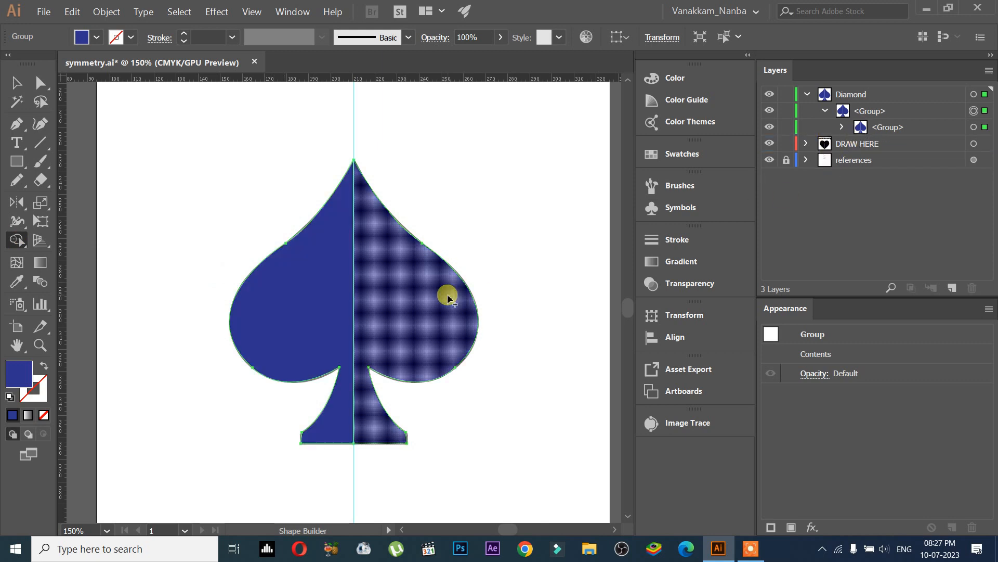
pyautogui.hotkey('ctrl', 'z')
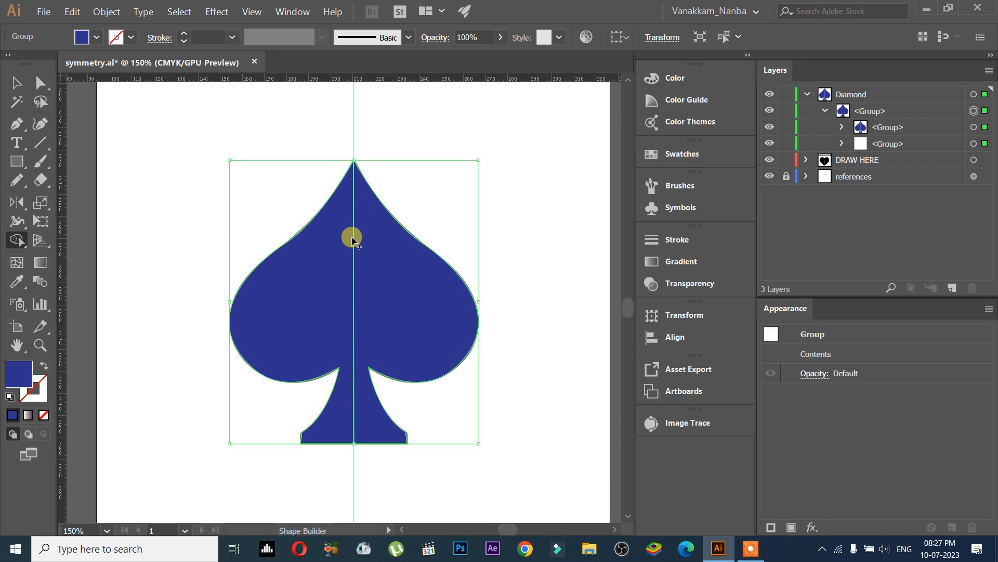
# Step: Unite the two spade halves into one shape with Pathfinder
pyautogui.click(300, 16)
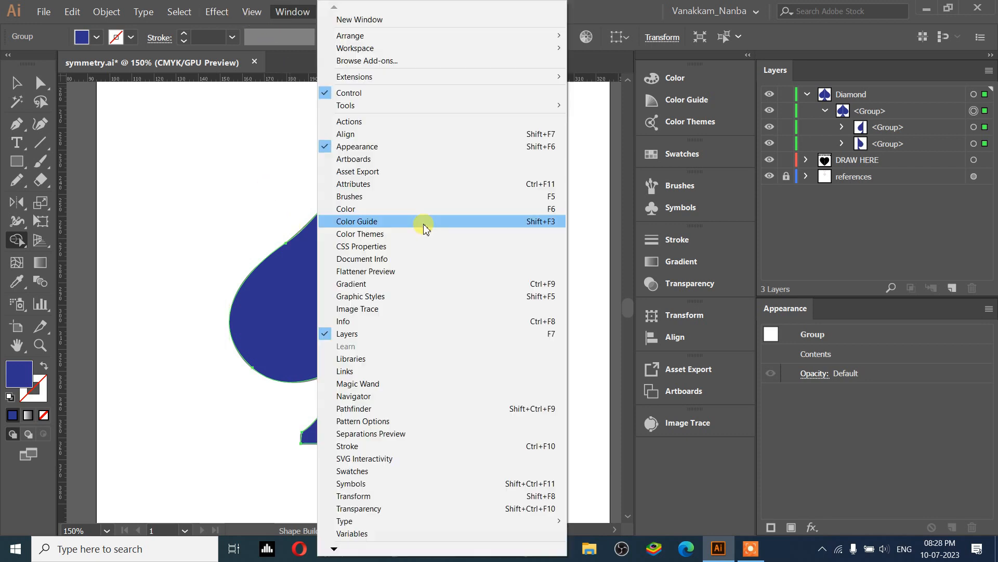
pyautogui.click(401, 408)
pyautogui.click(501, 190)
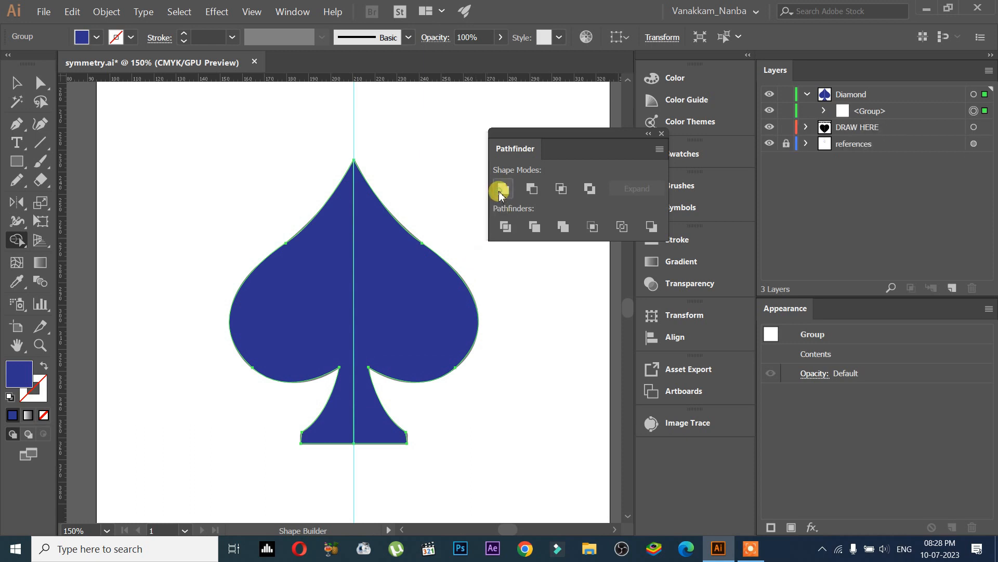
# Step: Select the merged spade and change its fill to an orange-red swatch
pyautogui.click(34, 96)
pyautogui.click(312, 257)
pyautogui.click(96, 37)
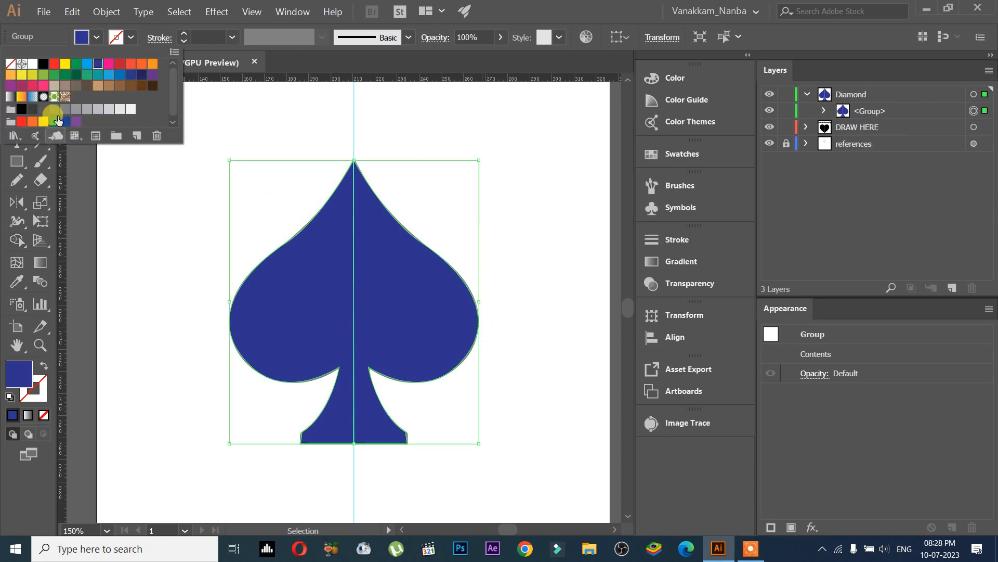
pyautogui.click(108, 63)
pyautogui.click(131, 63)
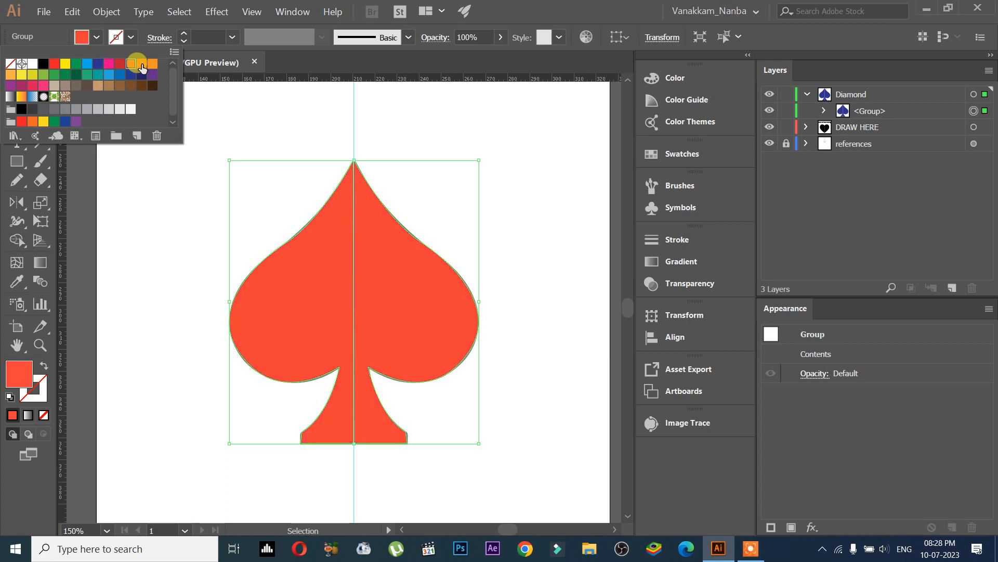
pyautogui.click(173, 234)
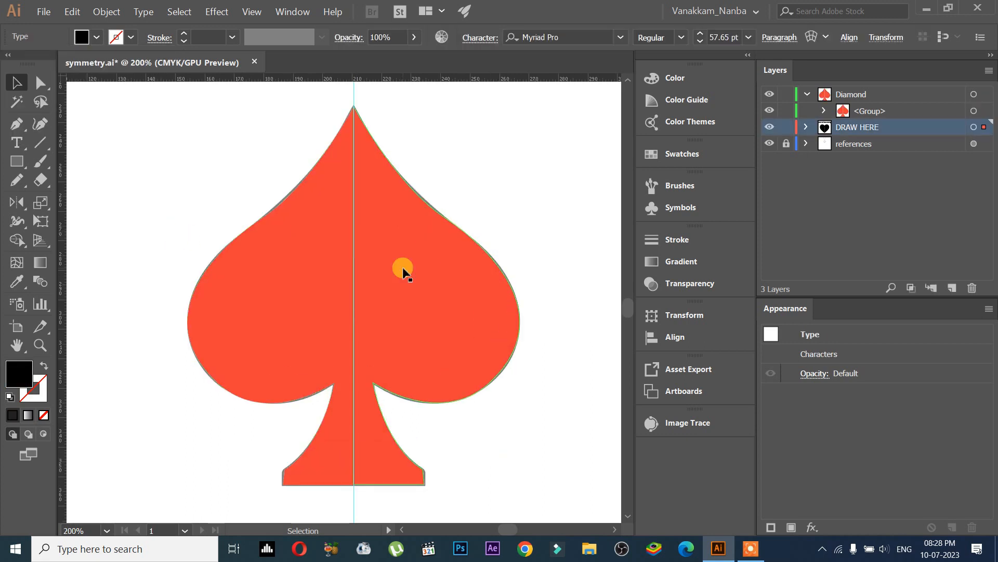
# Step: Fit the artboard in view, then zoom in on the black heart and select it
pyautogui.click(411, 268)
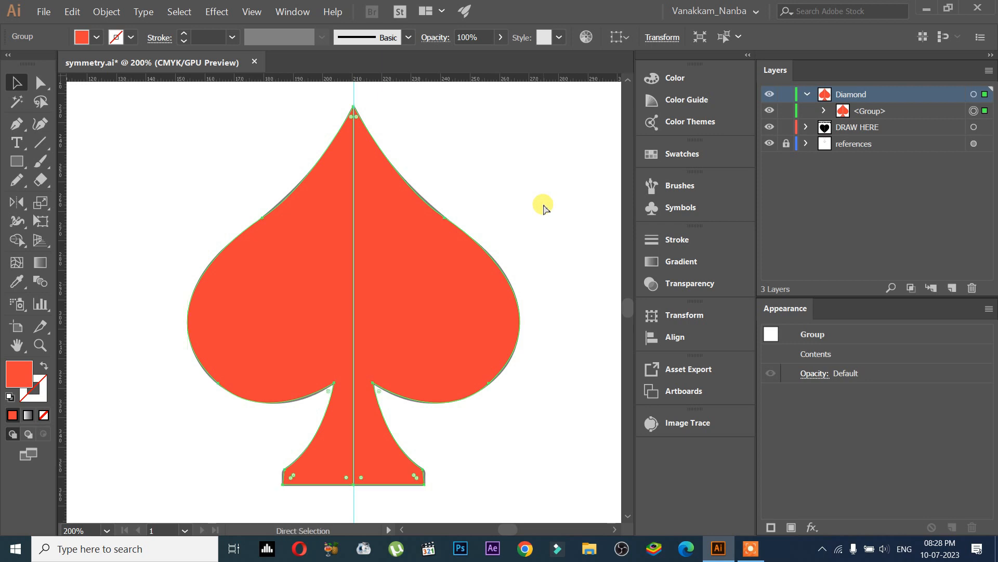
pyautogui.hotkey('ctrl', '0')
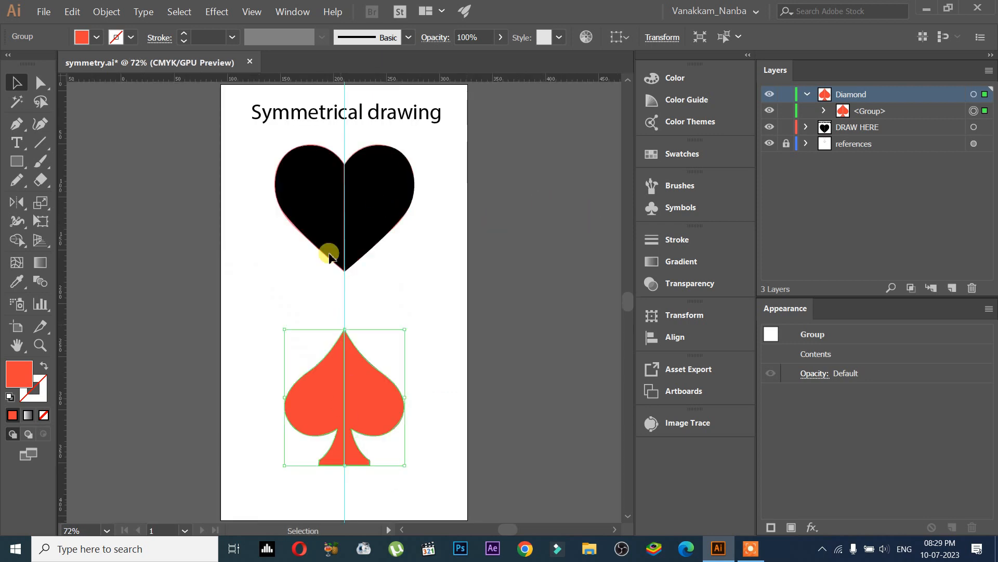
pyautogui.click(312, 118)
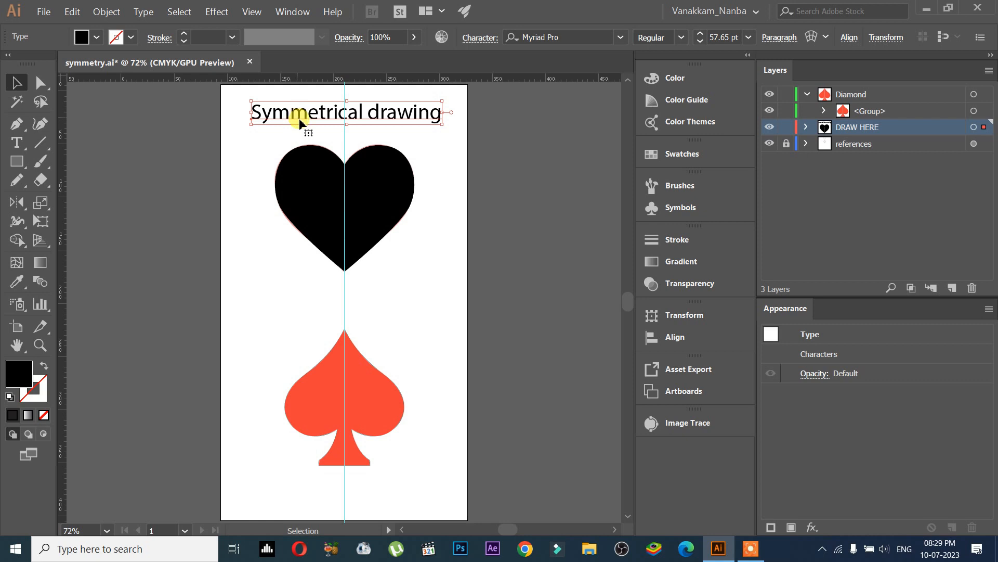
pyautogui.scroll(2, 310, 173)
pyautogui.click(310, 174)
pyautogui.press('space')
pyautogui.moveTo(447, 199); pyautogui.dragTo(432, 226)
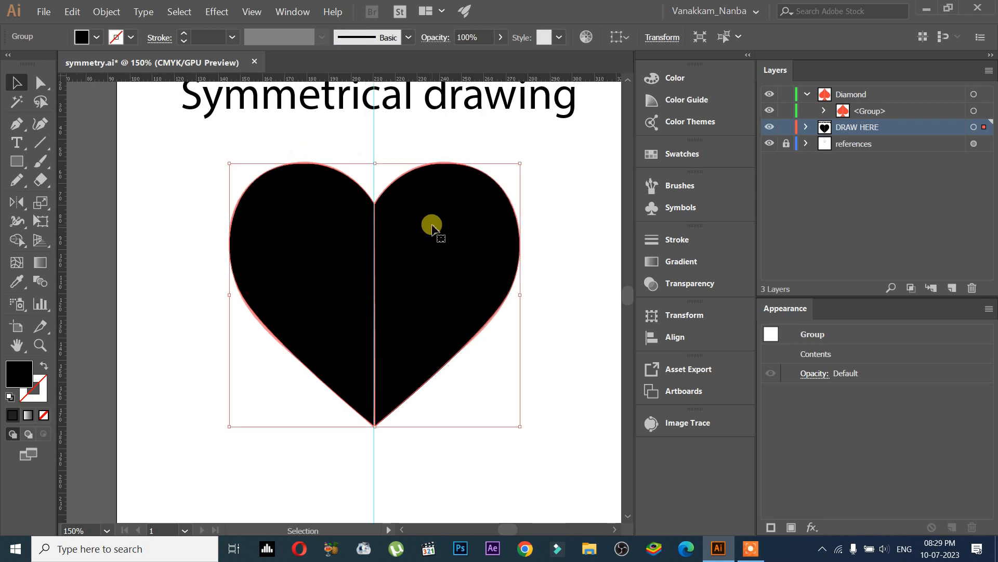